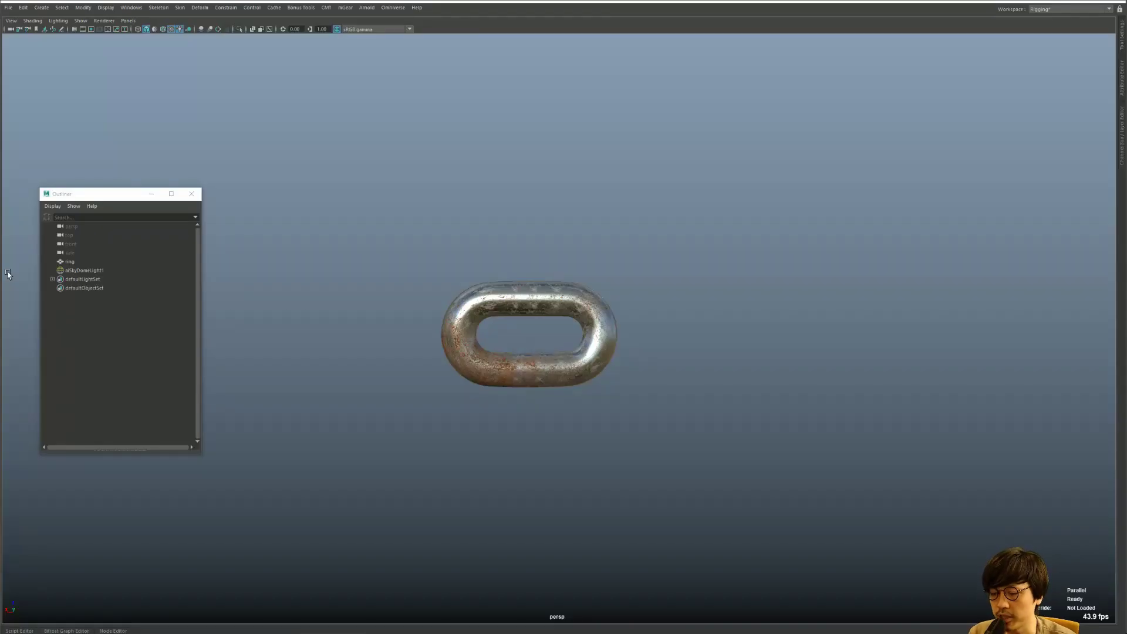
# - Duplicate the ring, then move and rotate the copy so it interlocks edge-on
pyautogui.scroll(-2, 476, 266)
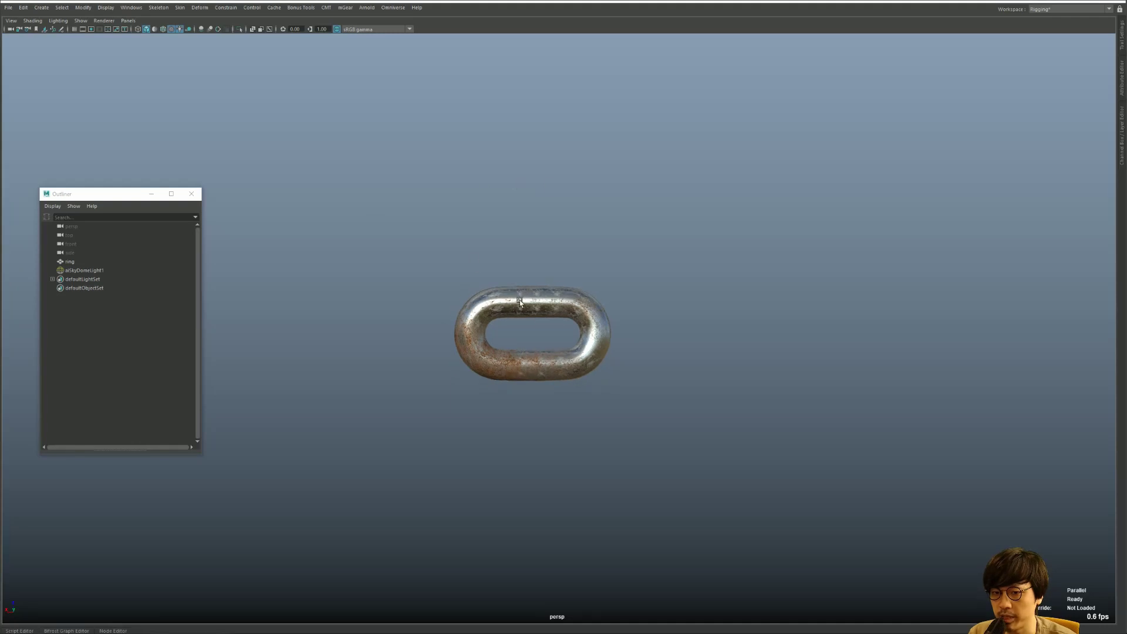
pyautogui.keyDown('alt'); pyautogui.moveTo(542, 304); pyautogui.dragTo(510, 288); pyautogui.keyUp('alt')
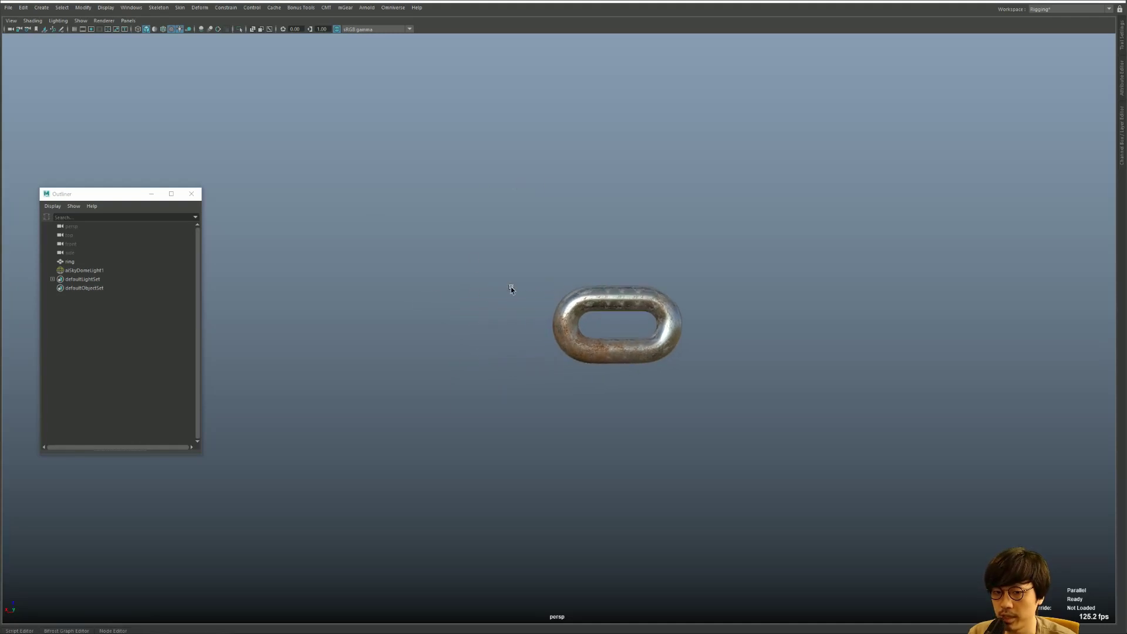
pyautogui.moveTo(599, 259)
pyautogui.keyDown('alt'); pyautogui.mouseDown()
pyautogui.moveTo(556, 250)
pyautogui.moveTo(594, 333)
pyautogui.moveTo(558, 331)
pyautogui.moveTo(578, 342)
pyautogui.mouseUp(); pyautogui.keyUp('alt')
pyautogui.hotkey('ctrl', 'd')
pyautogui.press('w')
pyautogui.press('e')
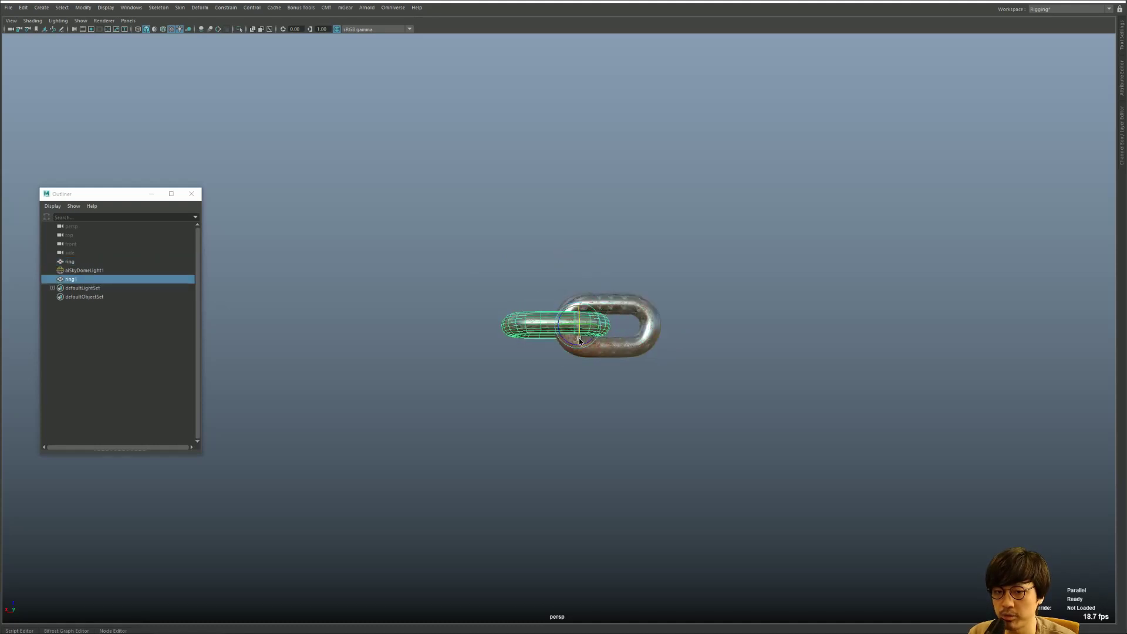
# - Duplicate the linked pair and repeat with Shift+D to extend the test chain
pyautogui.click(505, 248)
pyautogui.moveTo(505, 249)
pyautogui.mouseDown()
pyautogui.moveTo(660, 379)
pyautogui.moveTo(461, 293)
pyautogui.mouseUp()
pyautogui.hotkey('ctrl', 'd')
pyautogui.press('w')
pyautogui.hotkey('shift', 'd')
pyautogui.hotkey('shift', 'd')
pyautogui.hotkey('shift', 'd')
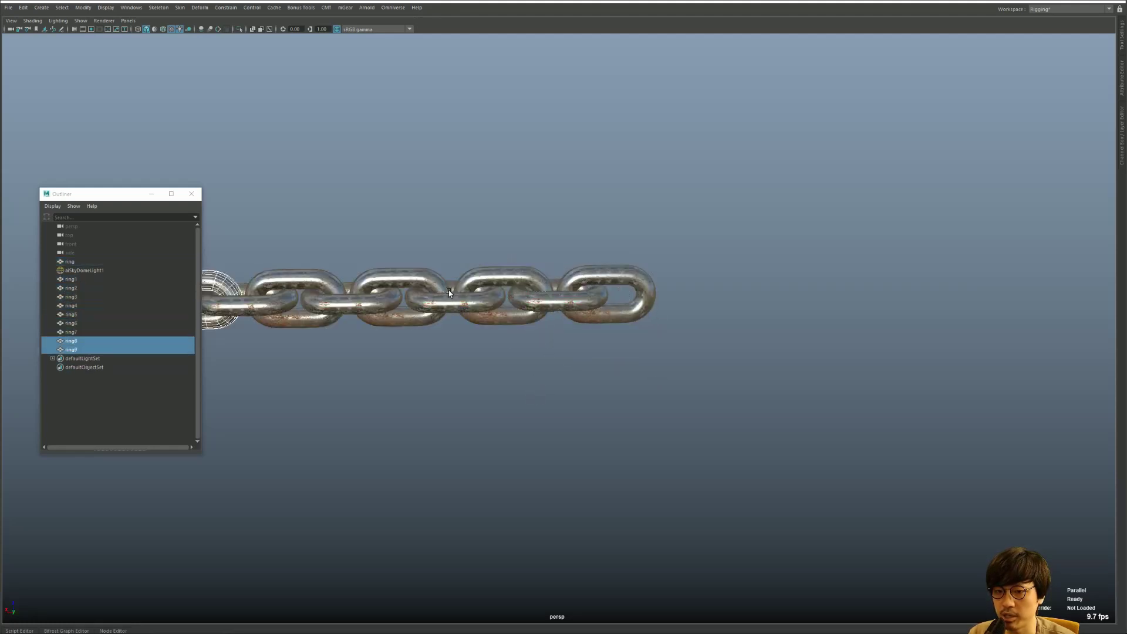
pyautogui.hotkey('shift', 'd')
# - Delete all the duplicated links, leaving only the original ring centred in view
pyautogui.keyDown('alt'); pyautogui.moveTo(351, 300); pyautogui.dragTo(478, 301); pyautogui.keyUp('alt')
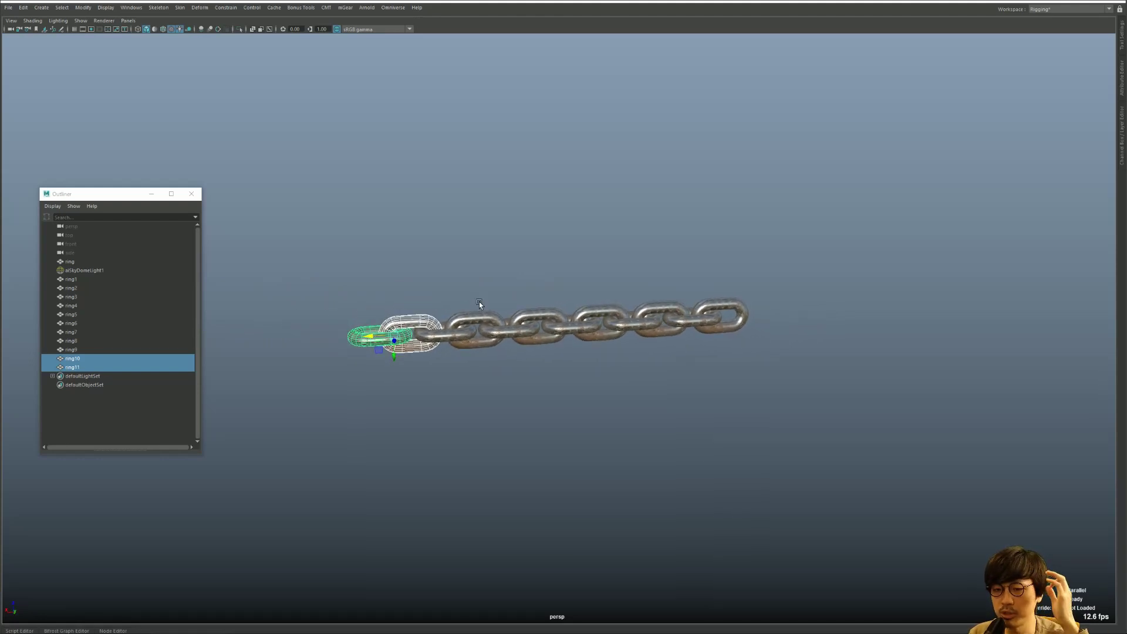
pyautogui.moveTo(512, 261)
pyautogui.keyDown('alt'); pyautogui.mouseDown()
pyautogui.moveTo(495, 251)
pyautogui.moveTo(448, 261)
pyautogui.mouseUp(); pyautogui.keyUp('alt')
pyautogui.click(326, 263)
pyautogui.moveTo(326, 263)
pyautogui.mouseDown()
pyautogui.moveTo(598, 373)
pyautogui.moveTo(694, 389)
pyautogui.mouseUp()
pyautogui.press('Delete')
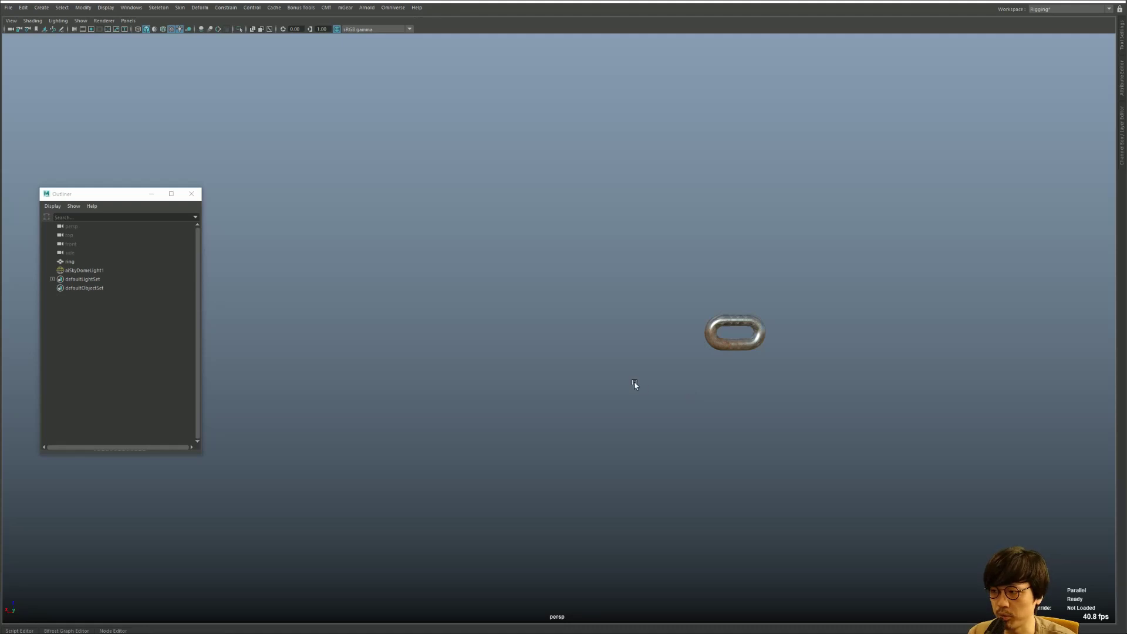
pyautogui.keyDown('alt'); pyautogui.moveTo(636, 382); pyautogui.dragTo(502, 393, button='middle'); pyautogui.keyUp('alt')
pyautogui.moveTo(502, 393)
pyautogui.keyDown('alt'); pyautogui.mouseDown(button='right')
pyautogui.moveTo(642, 402)
pyautogui.moveTo(816, 381)
pyautogui.moveTo(604, 436)
pyautogui.moveTo(795, 455)
pyautogui.moveTo(770, 456)
pyautogui.mouseUp(button='right'); pyautogui.keyUp('alt')
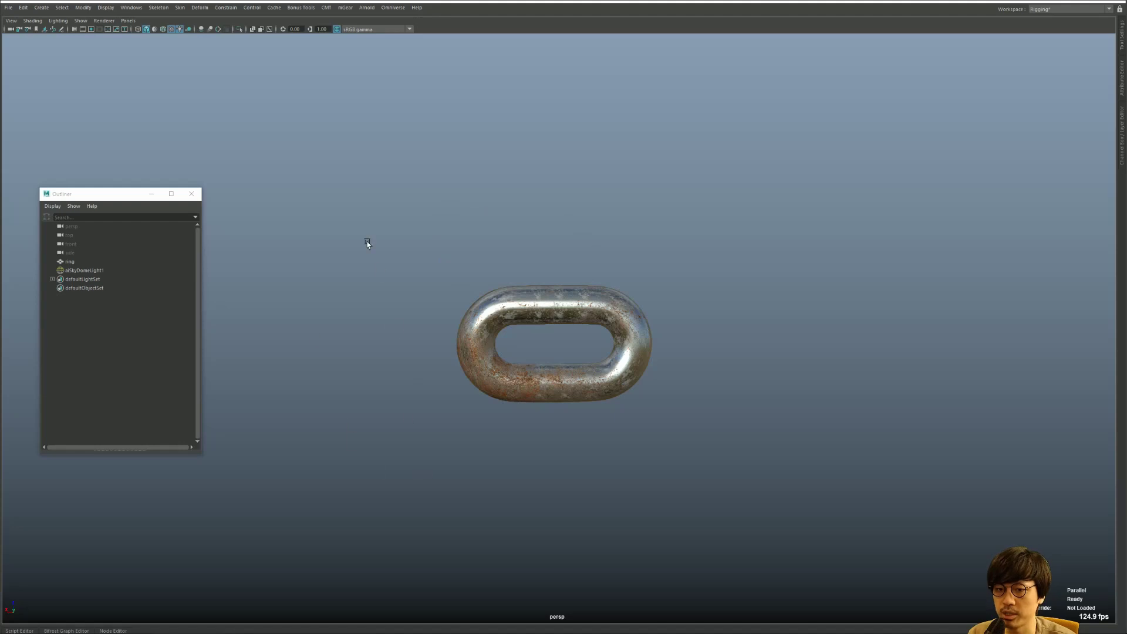
# - Create a MASH network from the ring using reset default options in the FX menu set
pyautogui.moveTo(361, 218); pyautogui.dragTo(554, 308)
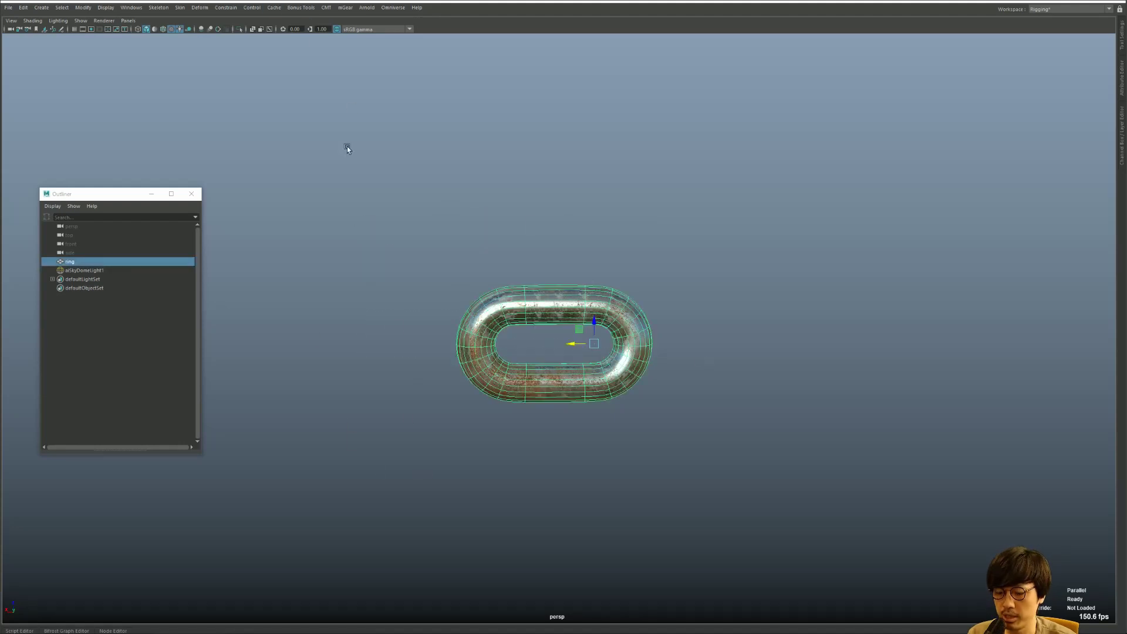
pyautogui.press('F5')
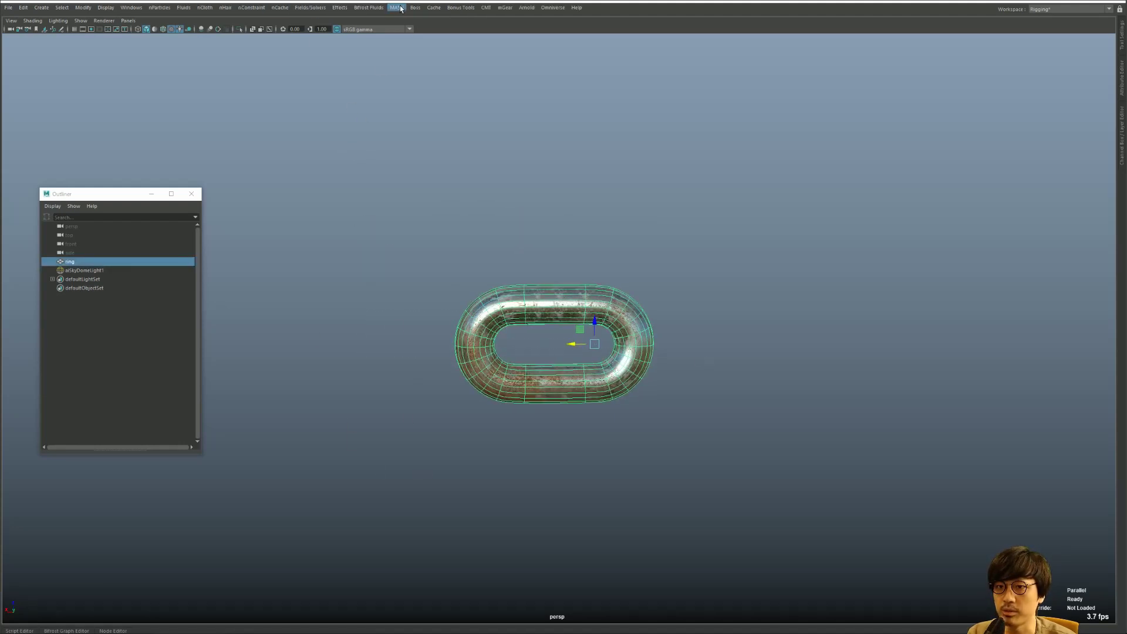
pyautogui.click(398, 9)
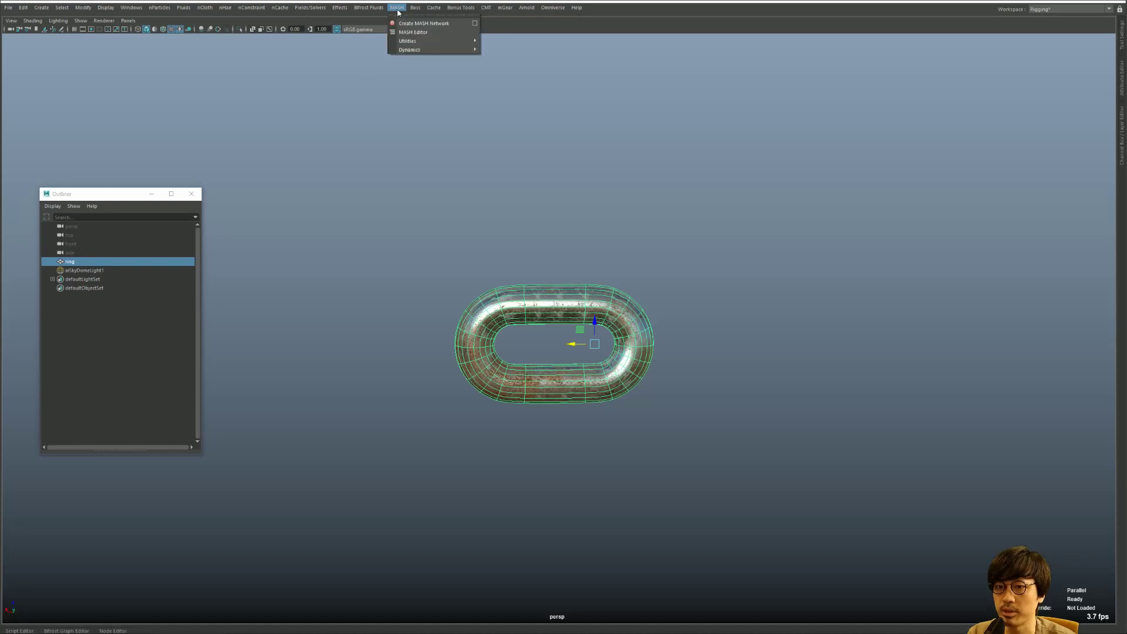
pyautogui.click(476, 24)
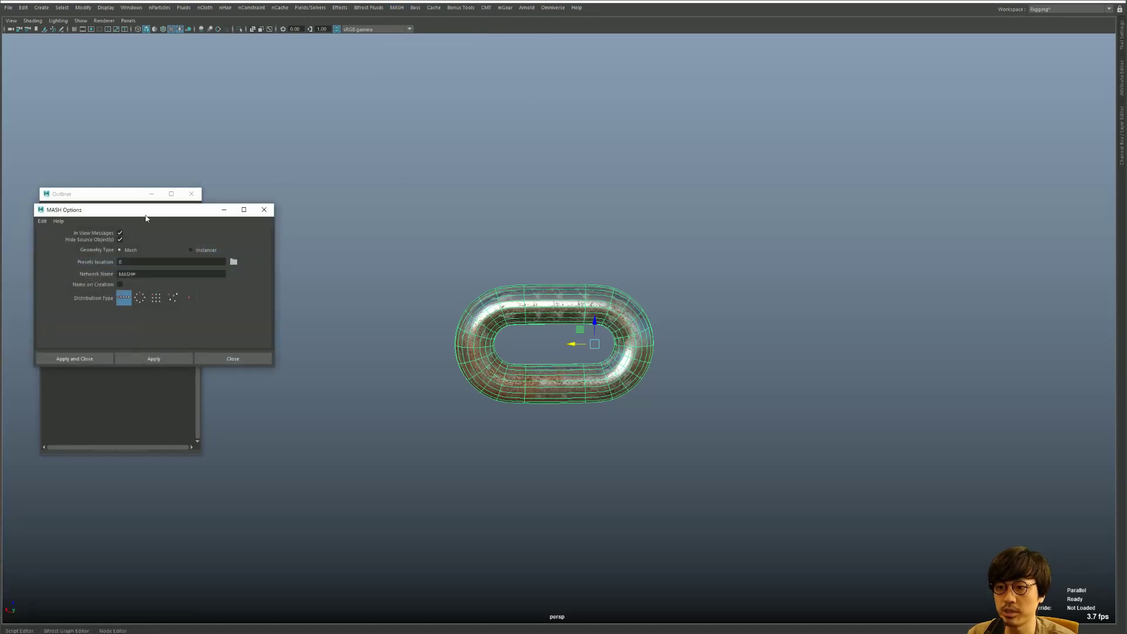
pyautogui.moveTo(146, 218); pyautogui.dragTo(384, 247)
pyautogui.click(280, 249)
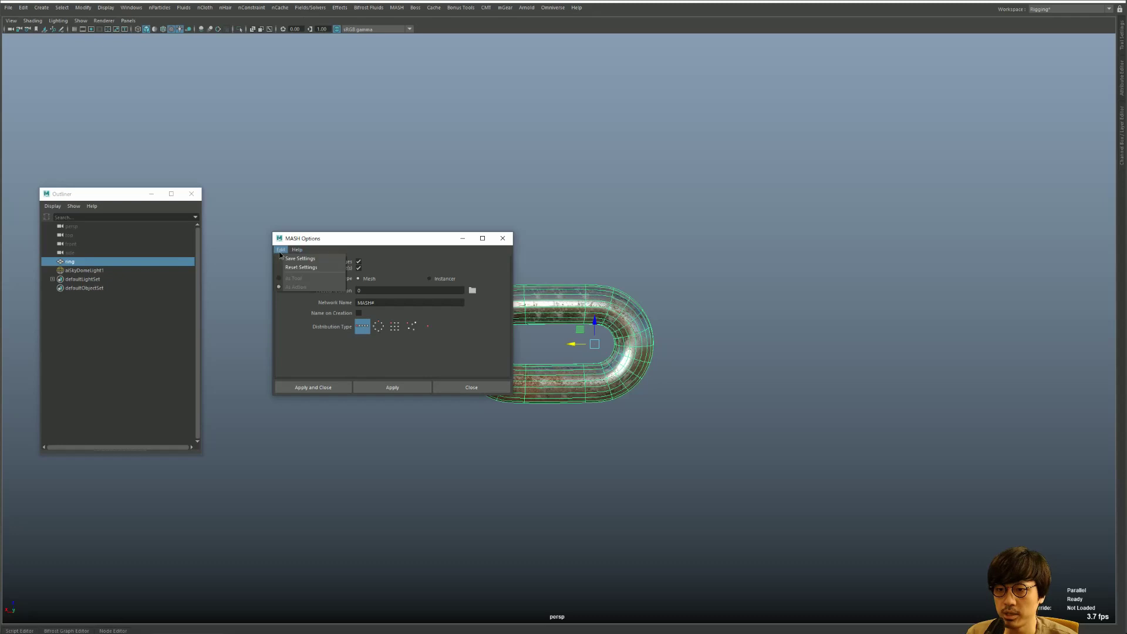
pyautogui.click(302, 267)
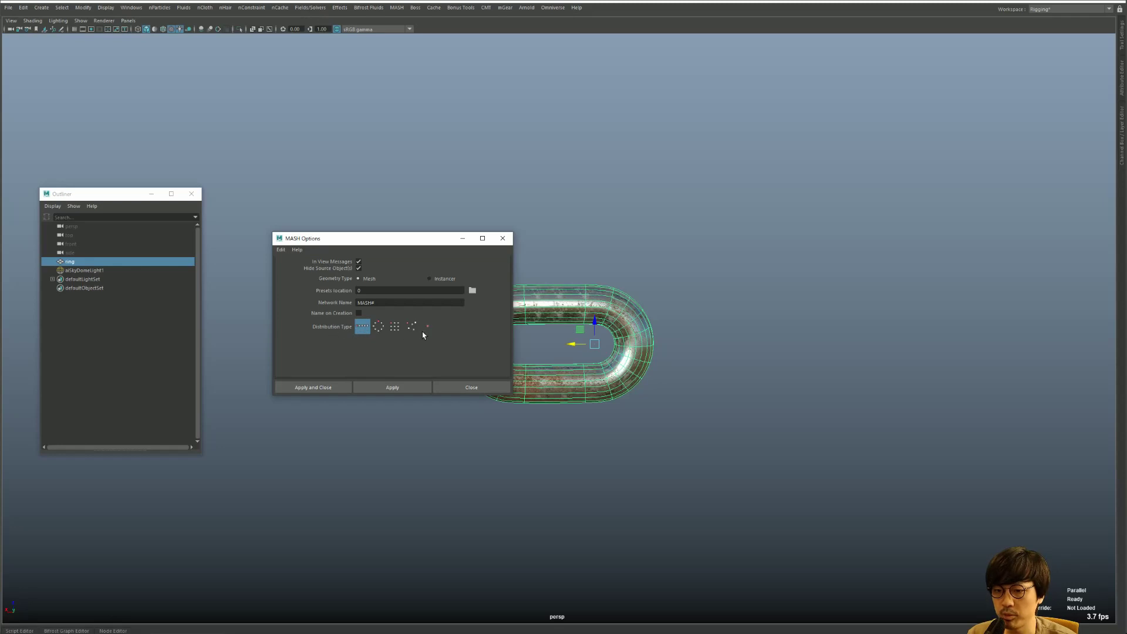
pyautogui.click(384, 386)
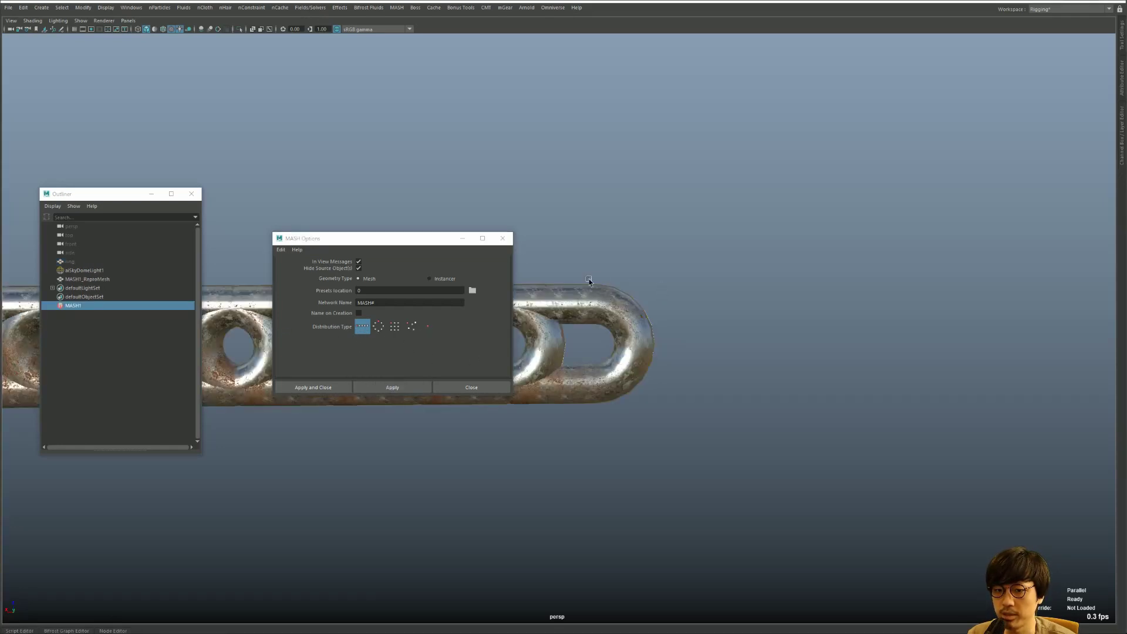
# - Close the MASH options and move the original ring up above the chain
pyautogui.click(503, 238)
pyautogui.click(570, 371)
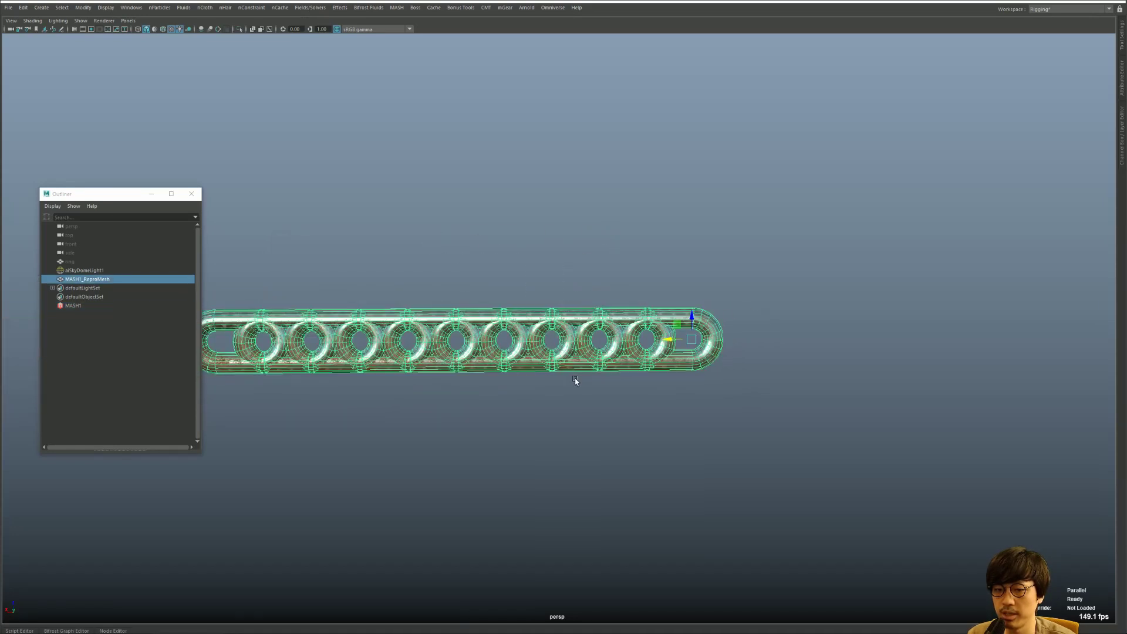
pyautogui.click(391, 280)
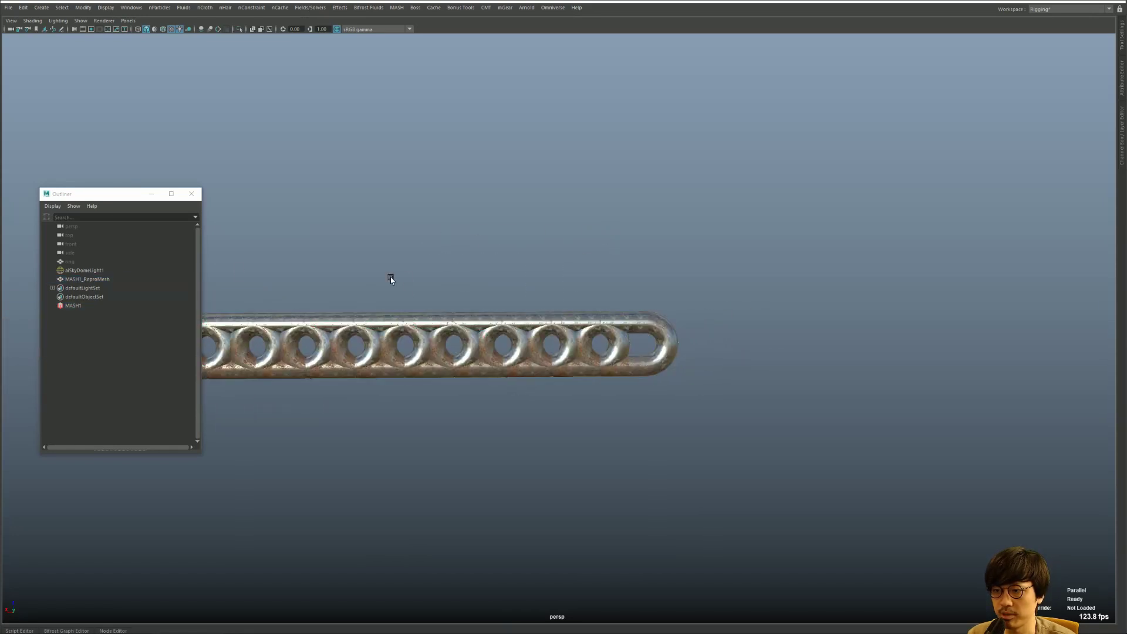
pyautogui.click(72, 262)
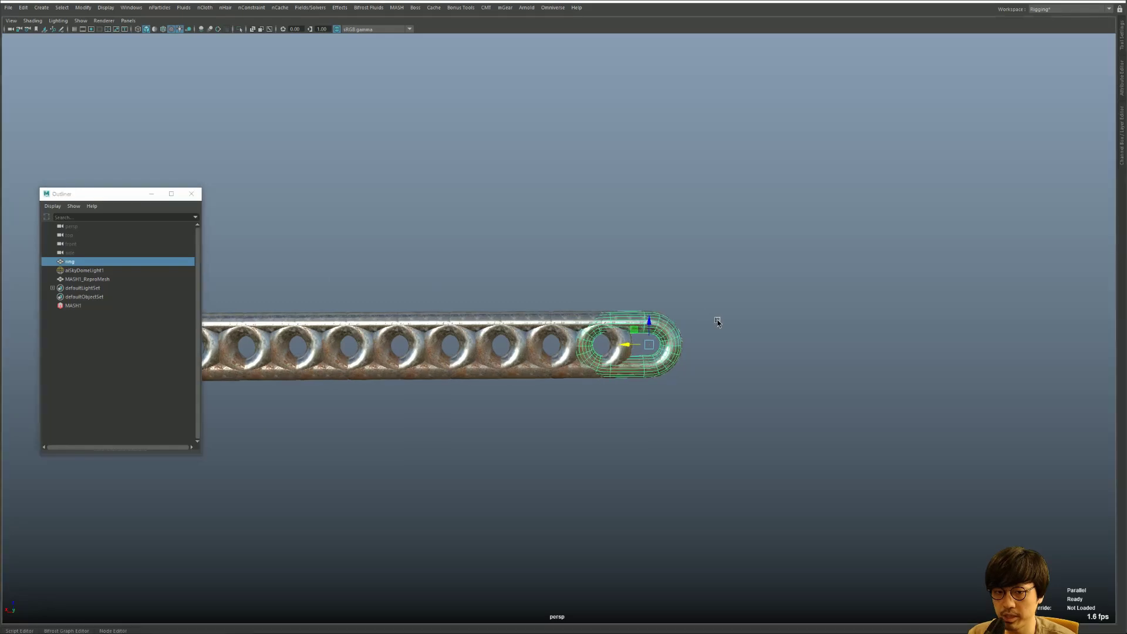
pyautogui.moveTo(649, 323); pyautogui.dragTo(645, 124)
# - Try bending one end of the ring into a hook, then undo it
pyautogui.press('F8')
pyautogui.moveTo(528, 93)
pyautogui.mouseDown()
pyautogui.moveTo(578, 157)
pyautogui.moveTo(518, 211)
pyautogui.mouseUp()
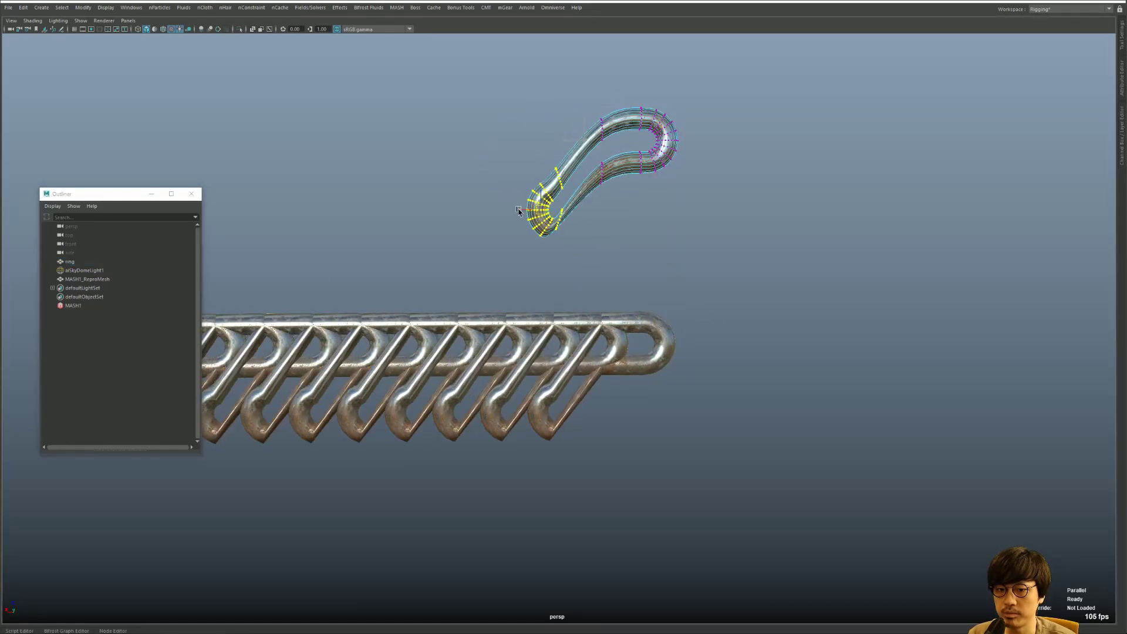
pyautogui.hotkey('ctrl', 'z')
pyautogui.press('F8')
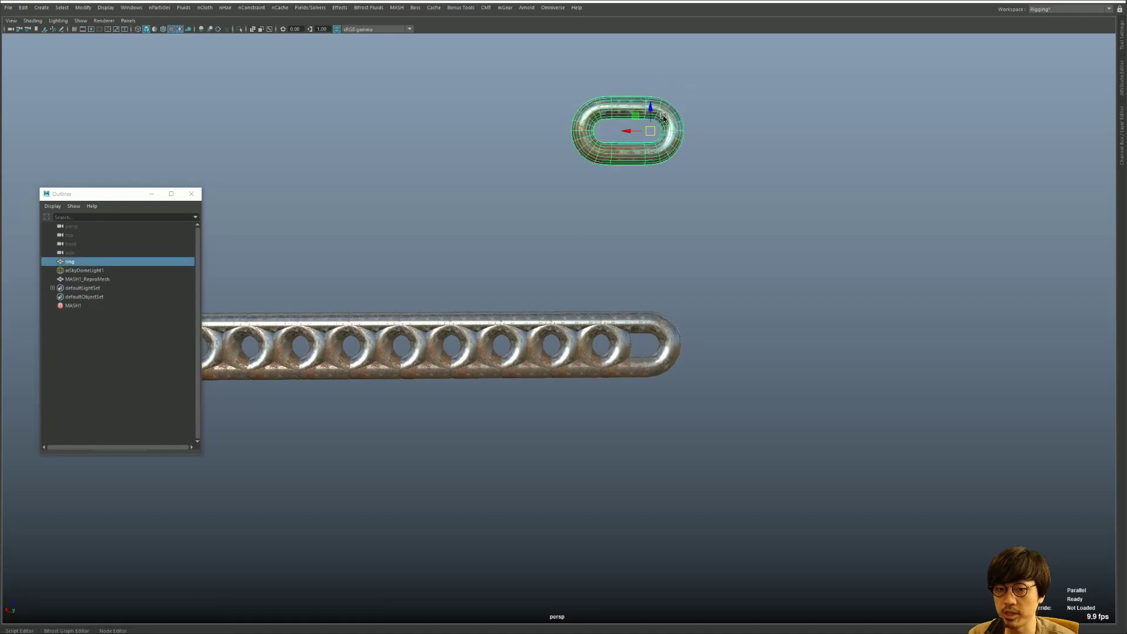
pyautogui.keyDown('alt'); pyautogui.moveTo(664, 117); pyautogui.dragTo(661, 125, button='middle'); pyautogui.keyUp('alt')
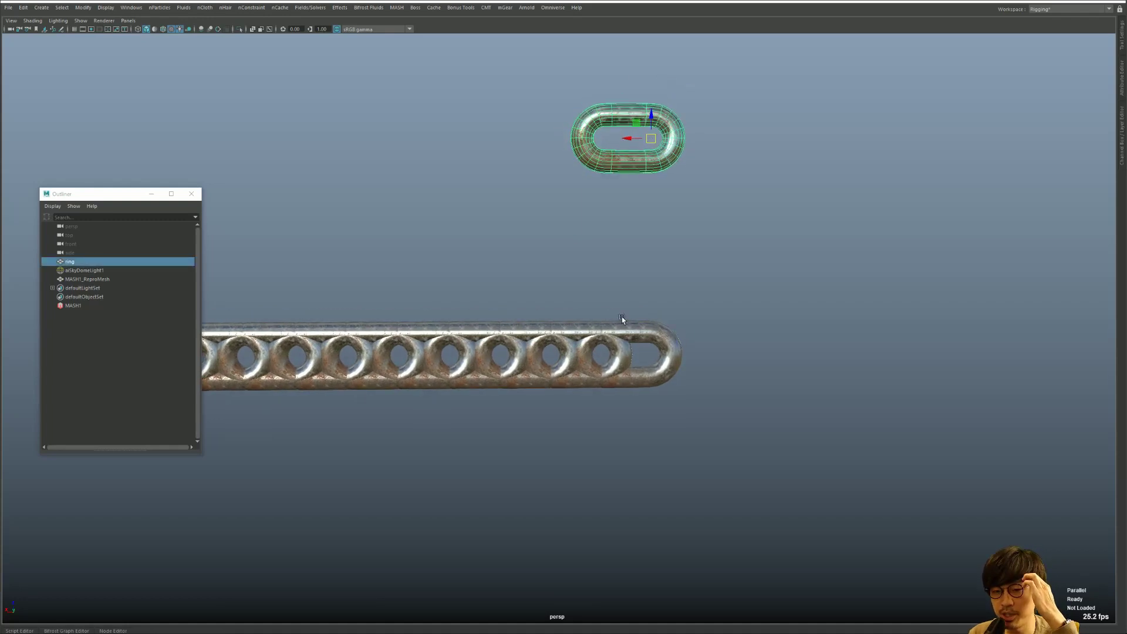
pyautogui.scroll(1, 656, 229)
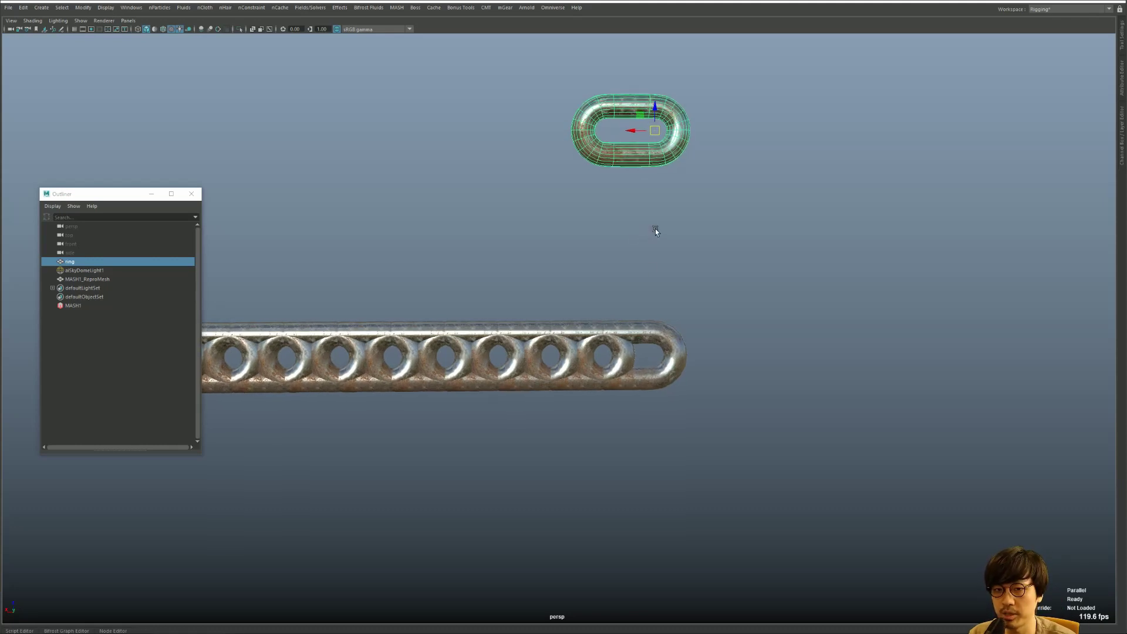
# - Try pulling the ring into a teardrop, undo it, and hide the ring
pyautogui.press('F9')
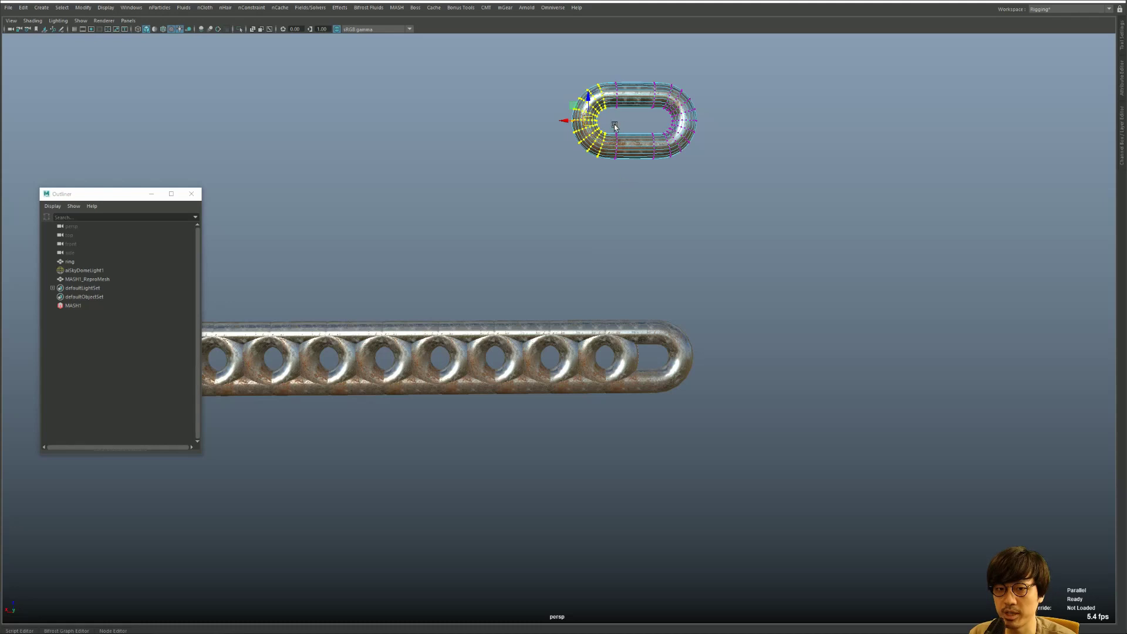
pyautogui.moveTo(615, 126)
pyautogui.mouseDown()
pyautogui.moveTo(664, 171)
pyautogui.moveTo(616, 199)
pyautogui.mouseUp()
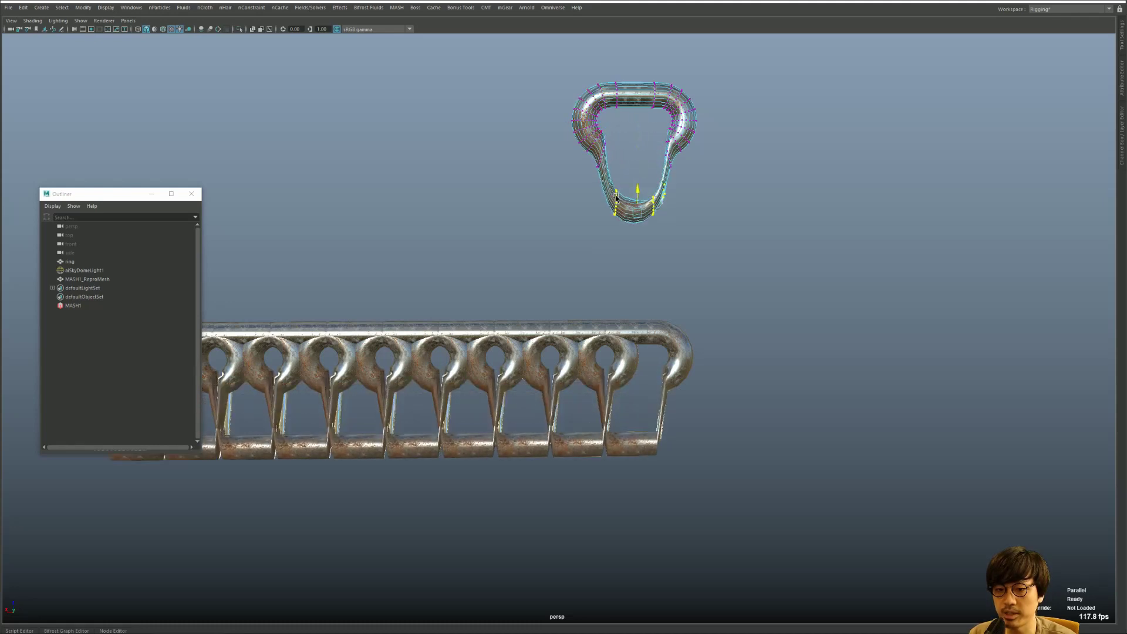
pyautogui.hotkey('ctrl', 'z')
pyautogui.press('F8')
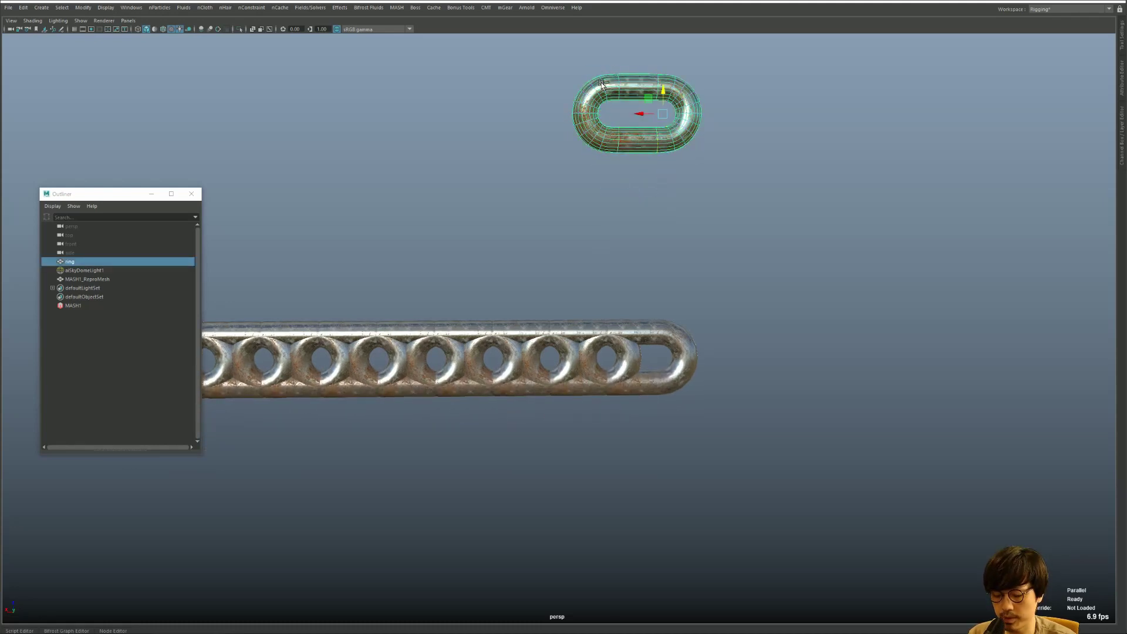
pyautogui.keyDown('alt'); pyautogui.moveTo(601, 84); pyautogui.dragTo(559, 101); pyautogui.keyUp('alt')
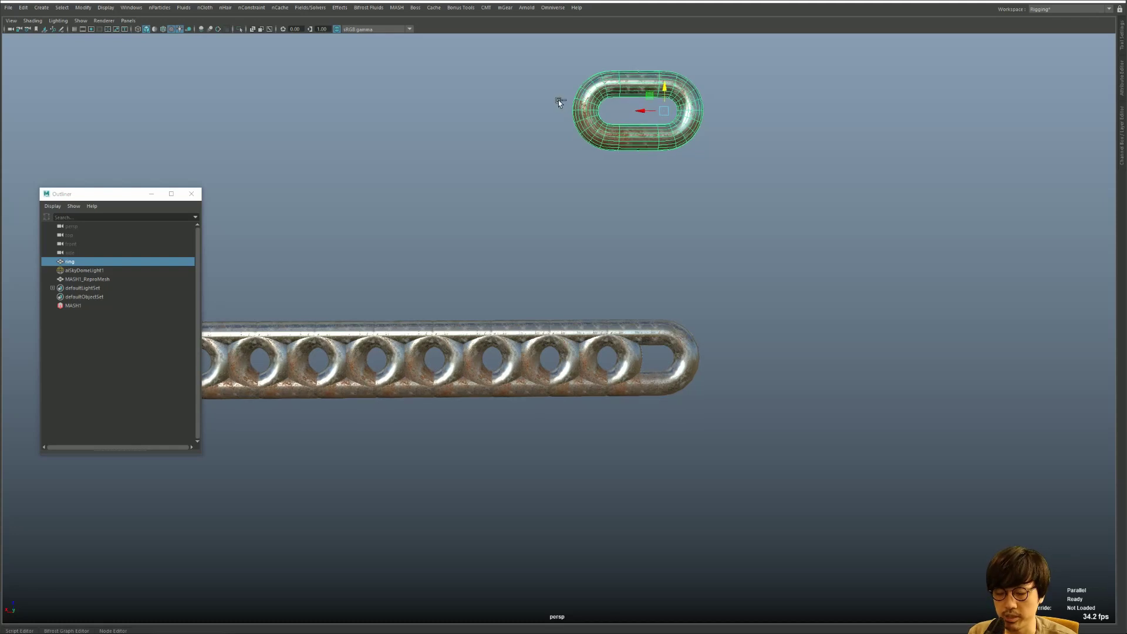
pyautogui.hotkey('ctrl', 'h')
# - Inspect MASH1's Repro and Distribute settings (10 points, Distance X 20), then reopen MASH creation options
pyautogui.click(71, 306)
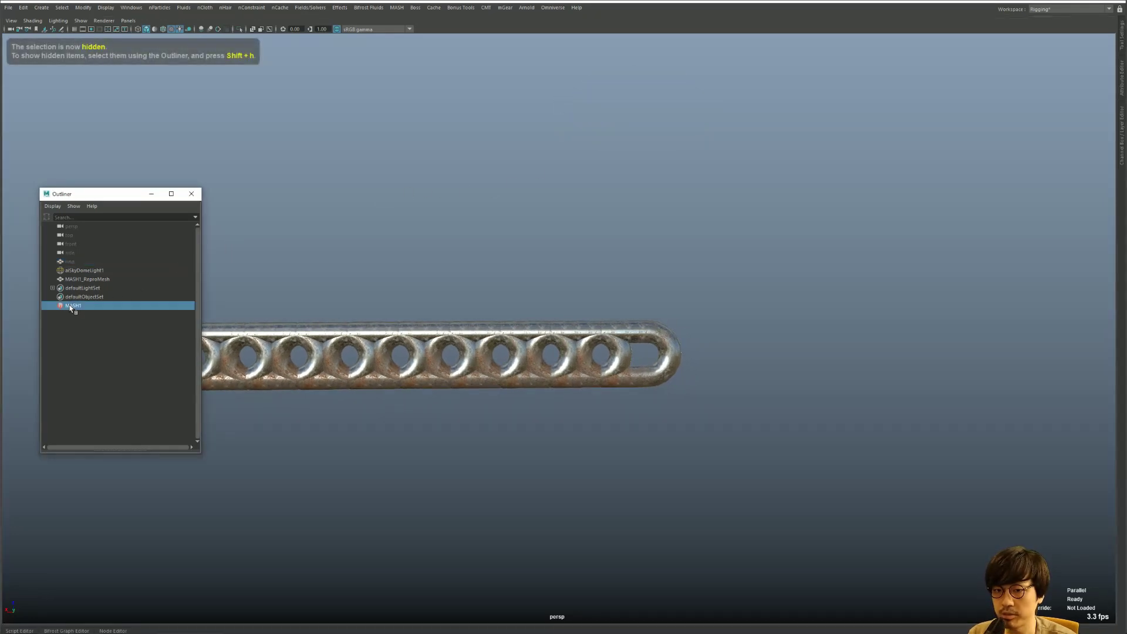
pyautogui.hotkey('ctrl', 'a')
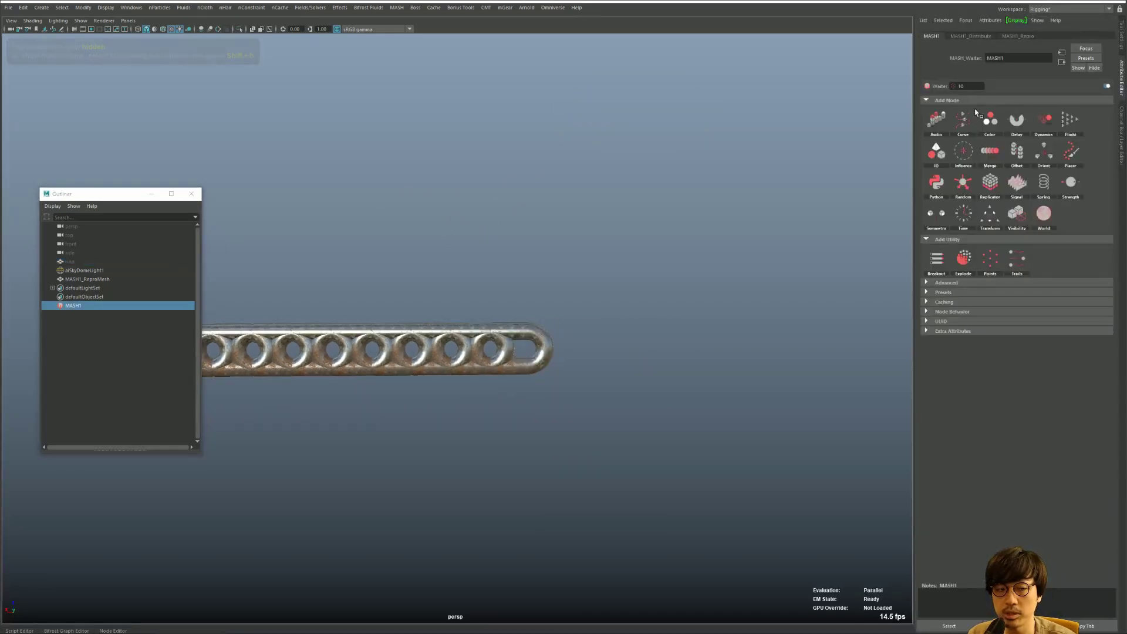
pyautogui.click(1018, 36)
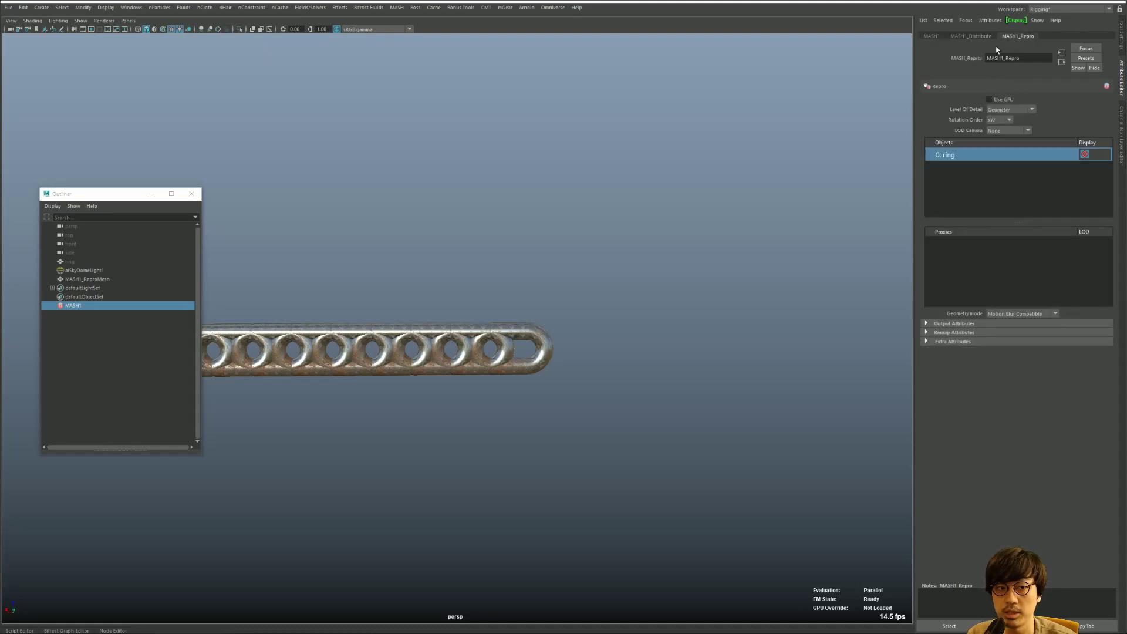
pyautogui.click(970, 36)
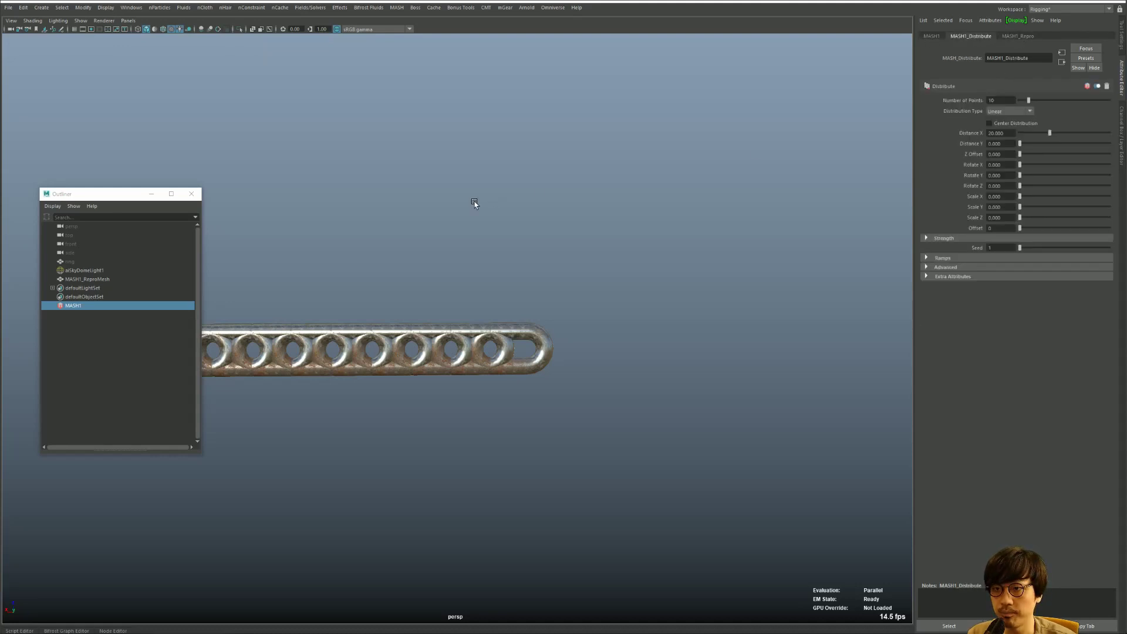
pyautogui.click(396, 8)
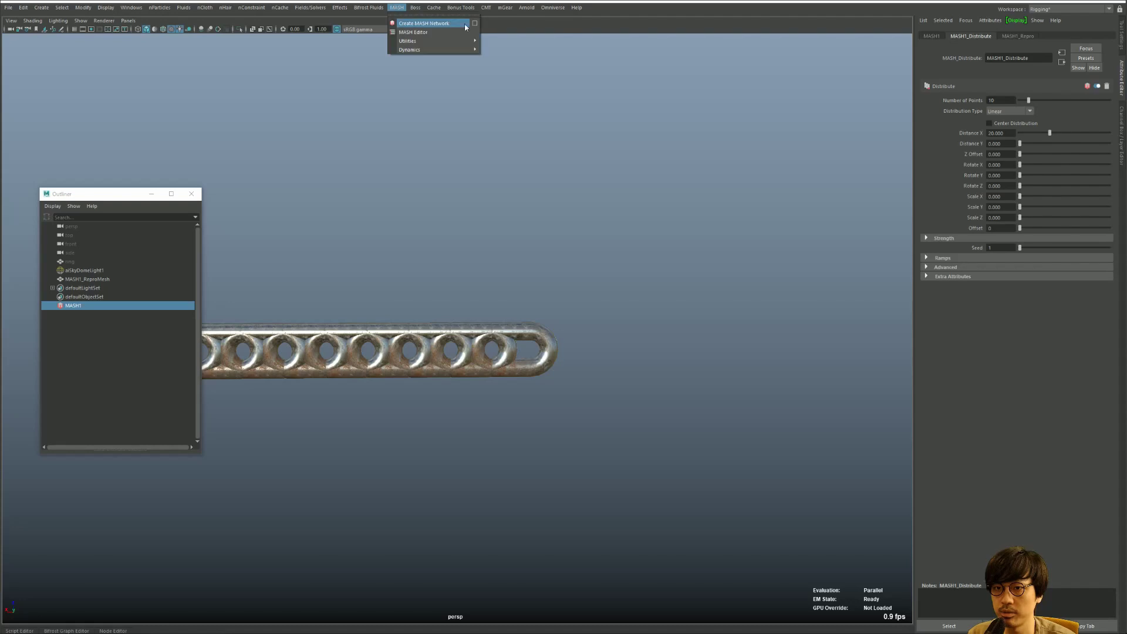
pyautogui.click(474, 24)
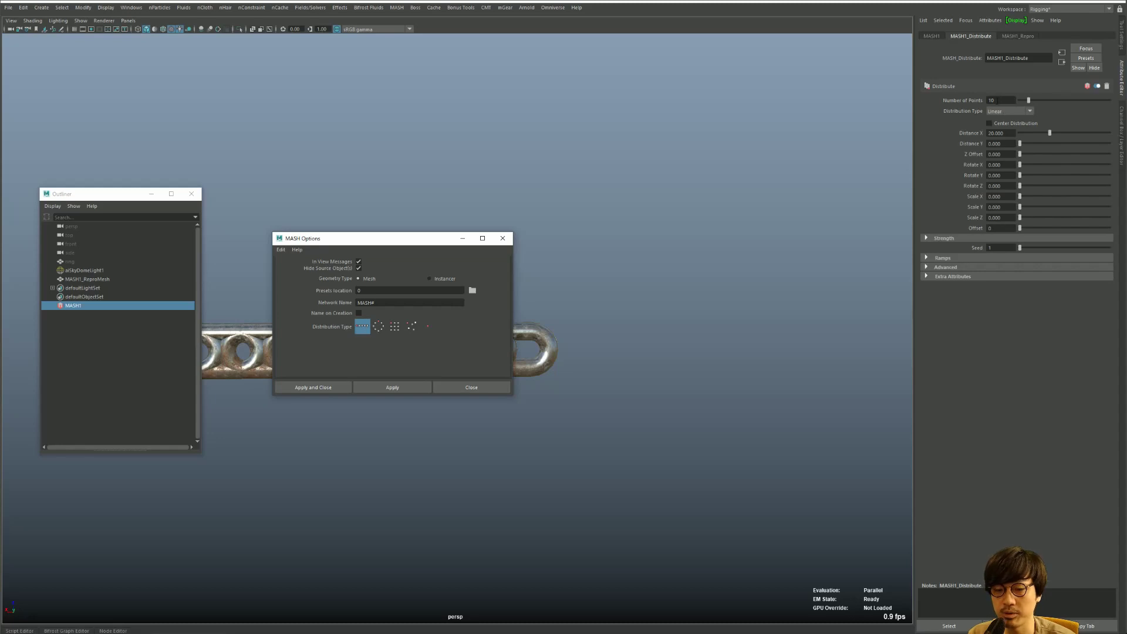
# - Reduce Distribute to 1 point and add a Replicator node with 5 replicants
pyautogui.click(502, 239)
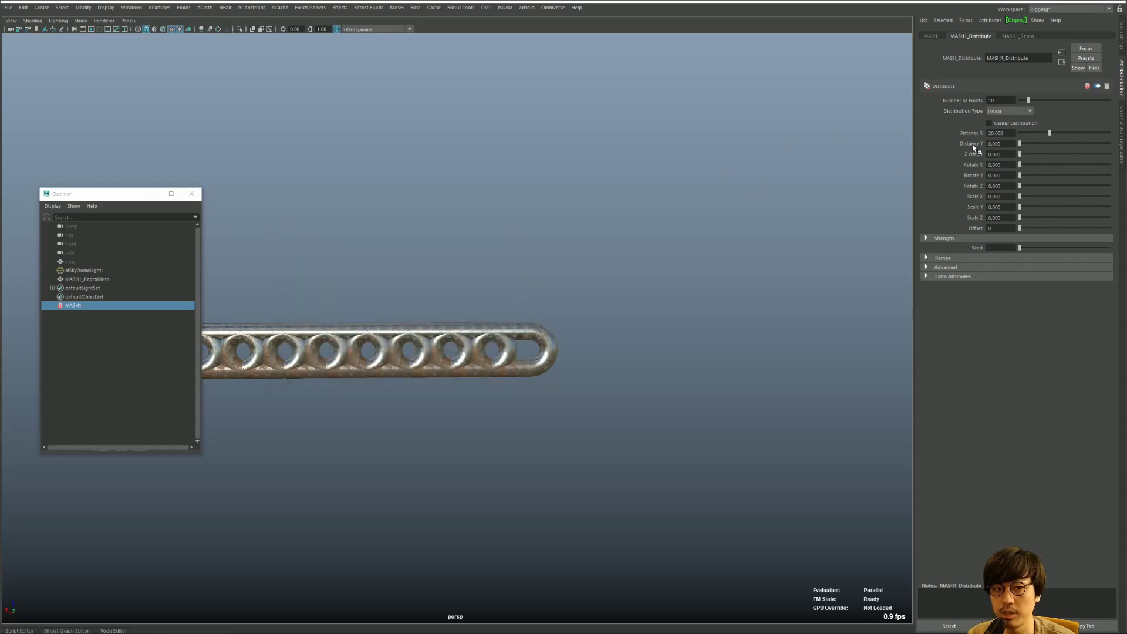
pyautogui.moveTo(1028, 101); pyautogui.dragTo(1021, 100)
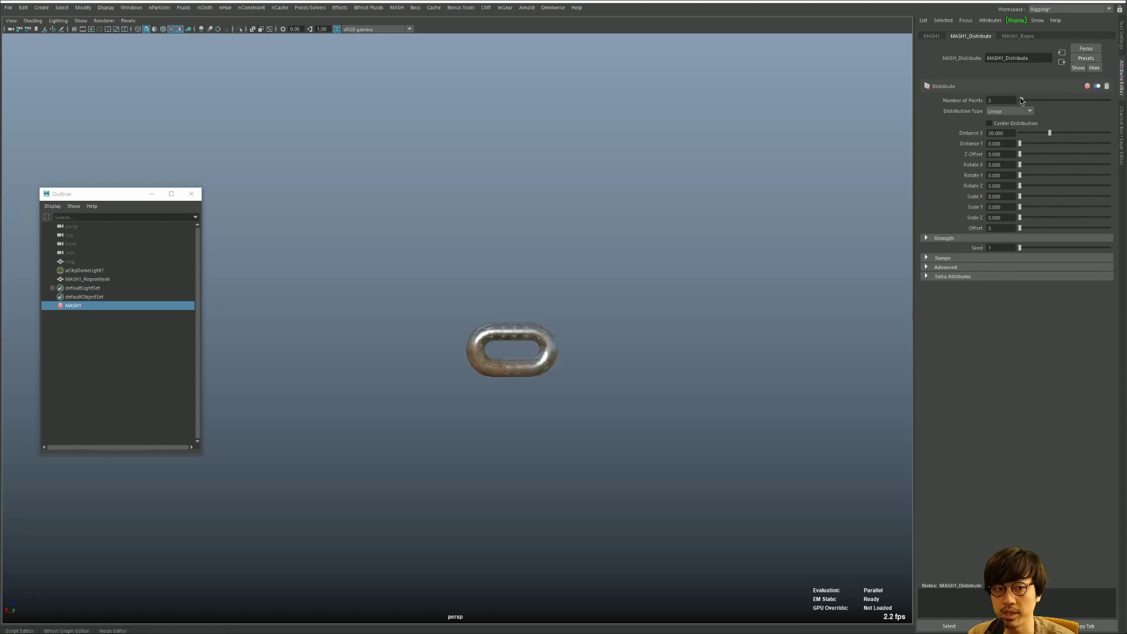
pyautogui.keyDown('alt'); pyautogui.moveTo(559, 252); pyautogui.dragTo(520, 262); pyautogui.keyUp('alt')
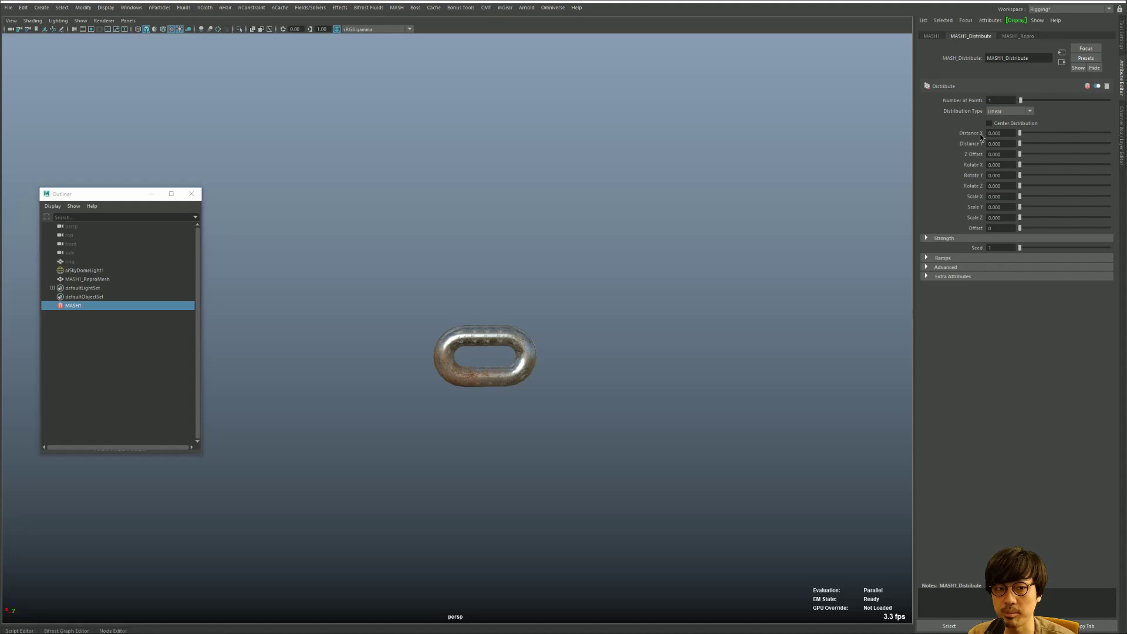
pyautogui.click(932, 37)
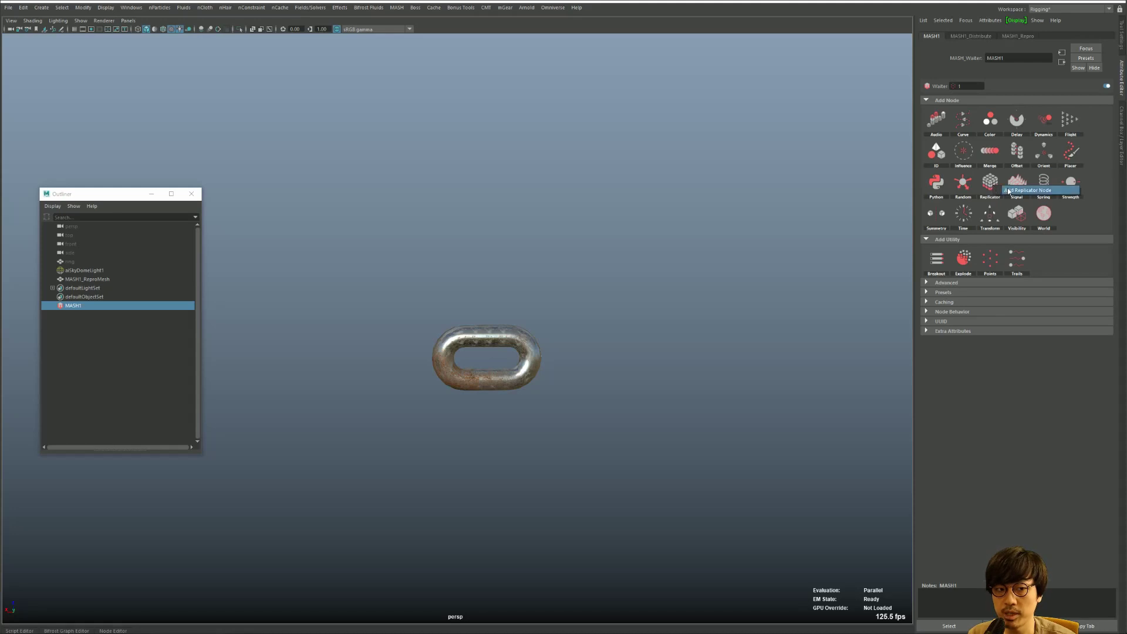
pyautogui.click(1008, 191)
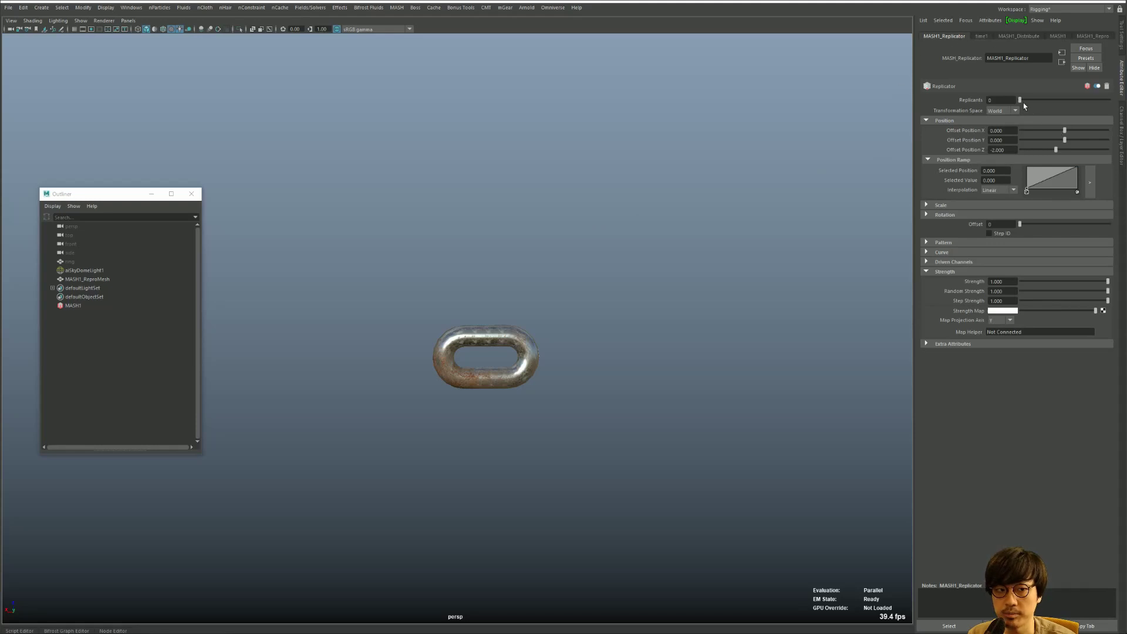
pyautogui.moveTo(1021, 101); pyautogui.dragTo(1025, 101)
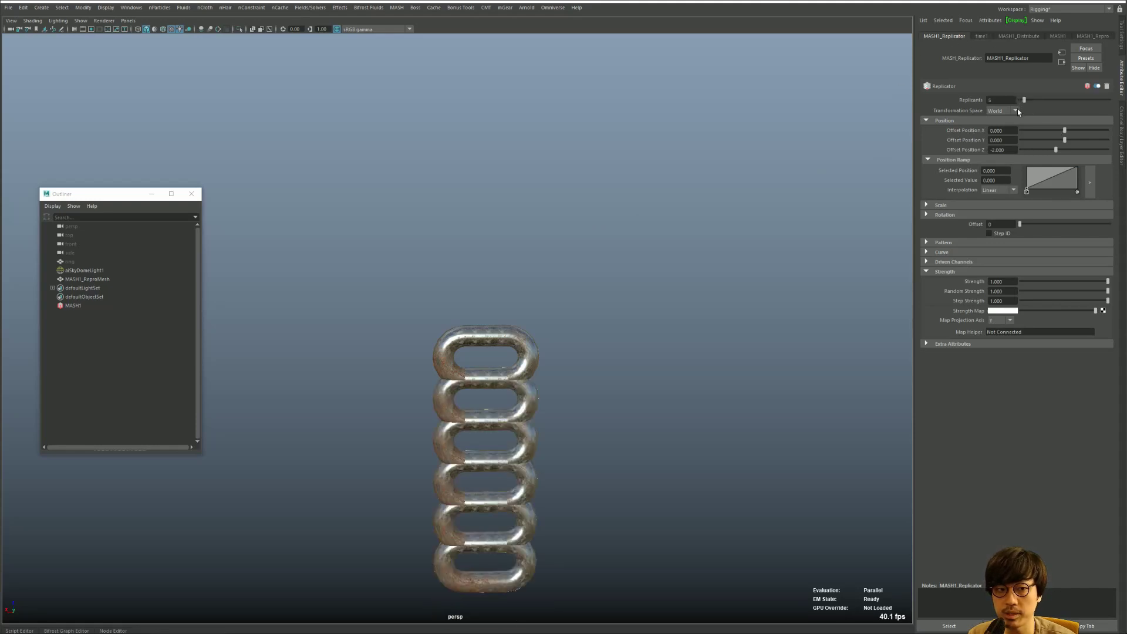
# - Set the Replicator's Offset Position Z to 0
pyautogui.scroll(-2, 506, 244)
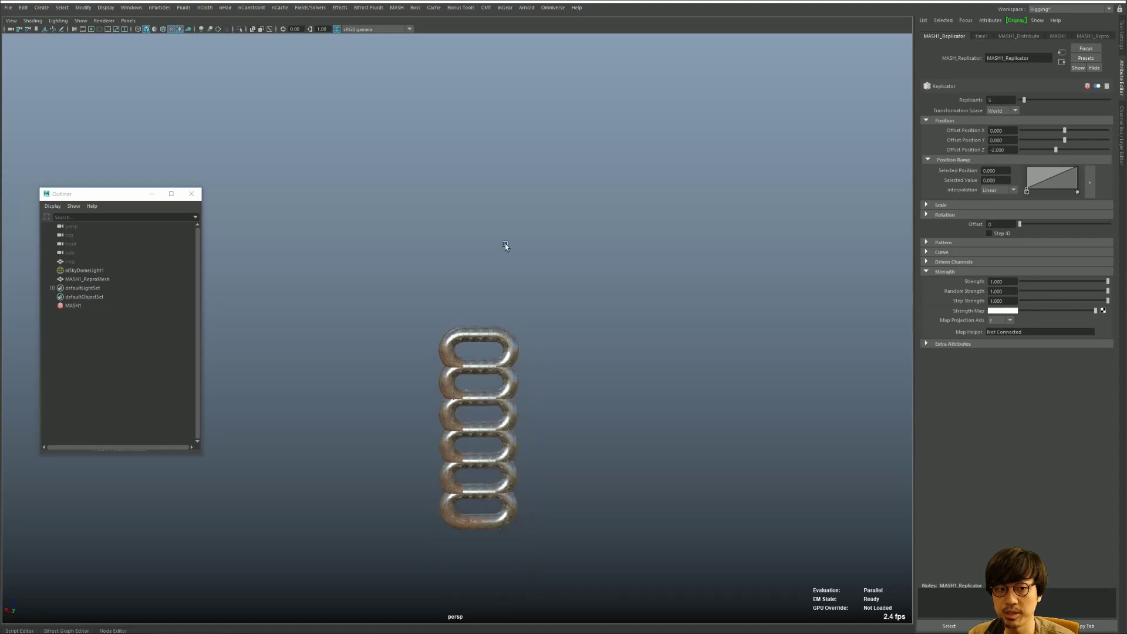
pyautogui.scroll(-2, 578, 195)
pyautogui.moveTo(1046, 151); pyautogui.dragTo(1063, 144)
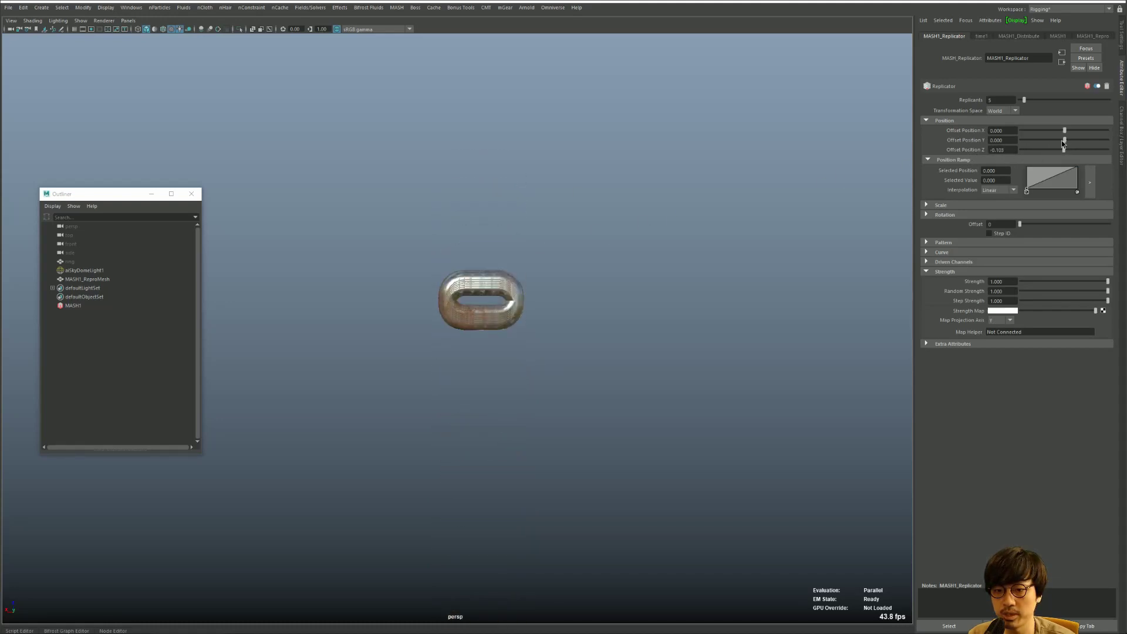
pyautogui.moveTo(1064, 144); pyautogui.dragTo(1055, 147)
pyautogui.doubleClick(1002, 150)
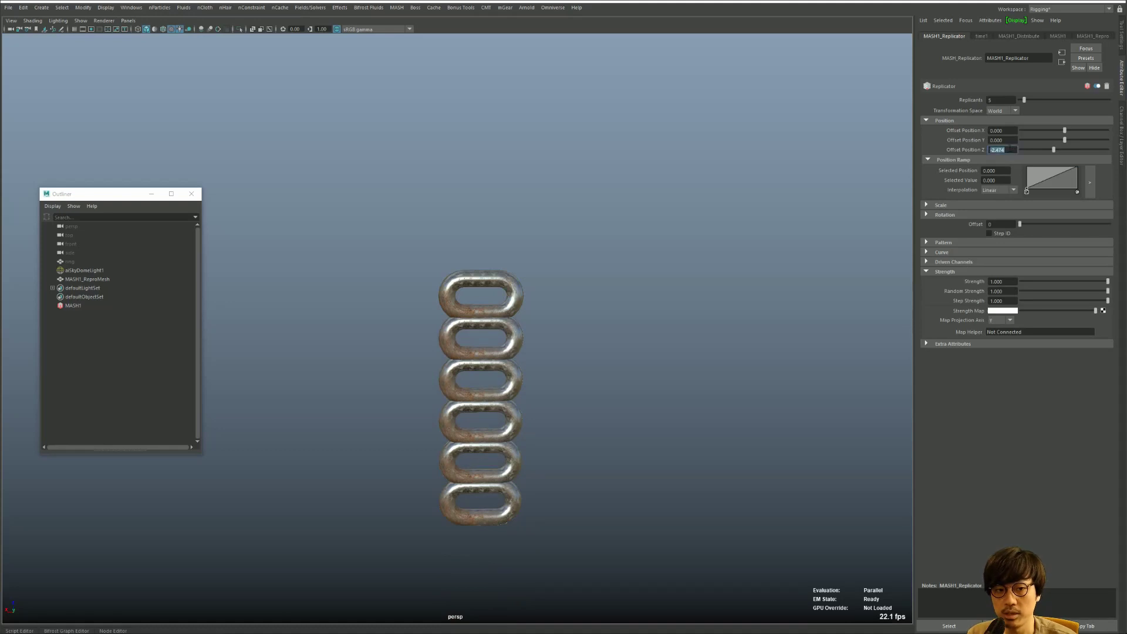
pyautogui.write('0')
pyautogui.press('Return')
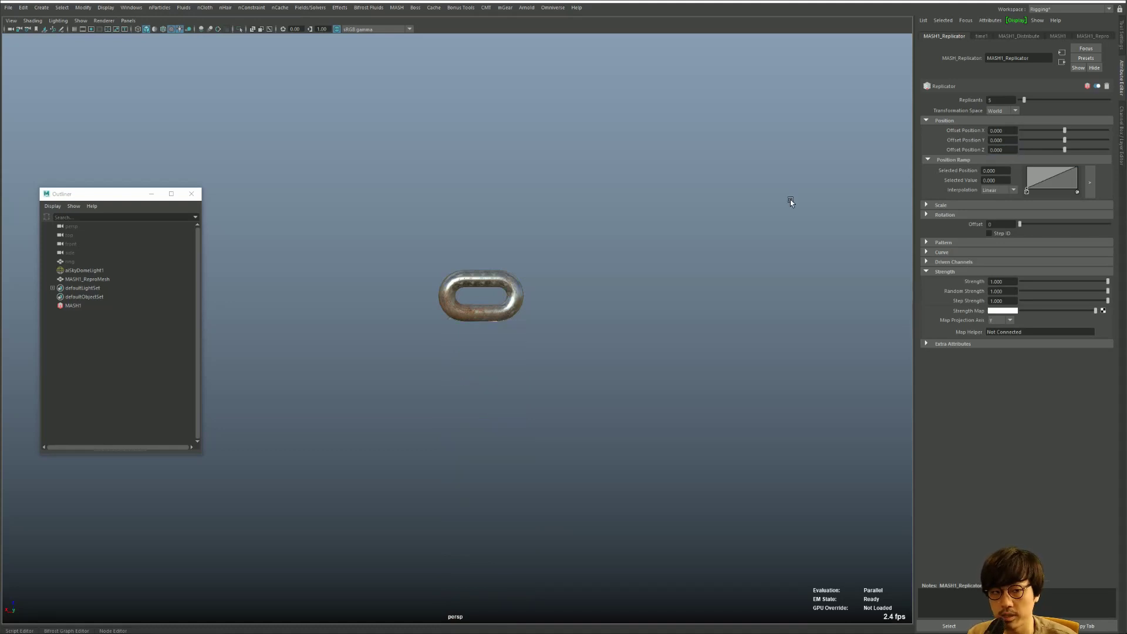
# - Set Offset Position X to about 2.474, spreading the links into a row, keeping 5 replicants
pyautogui.moveTo(1066, 130); pyautogui.dragTo(1073, 123)
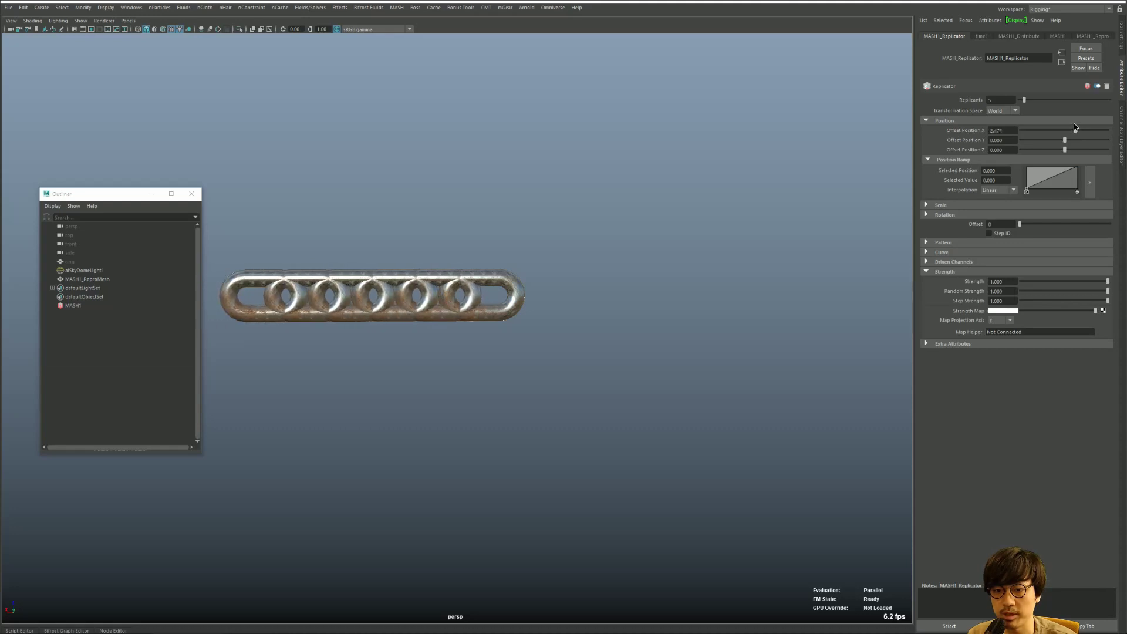
pyautogui.scroll(-3, 379, 233)
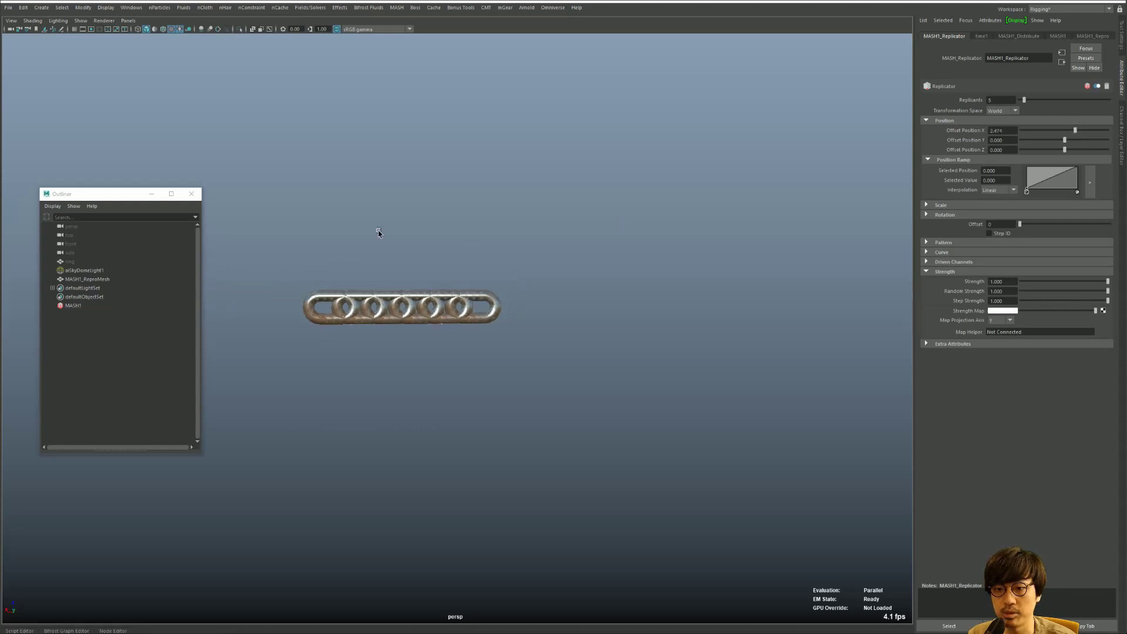
pyautogui.keyDown('alt'); pyautogui.moveTo(263, 238); pyautogui.dragTo(441, 239, button='middle'); pyautogui.keyUp('alt')
pyautogui.moveTo(1025, 99)
pyautogui.mouseDown()
pyautogui.moveTo(1039, 100)
pyautogui.moveTo(1027, 100)
pyautogui.mouseUp()
pyautogui.keyDown('alt'); pyautogui.moveTo(751, 203); pyautogui.dragTo(642, 234, button='middle'); pyautogui.keyUp('alt')
pyautogui.scroll(2, 722, 235)
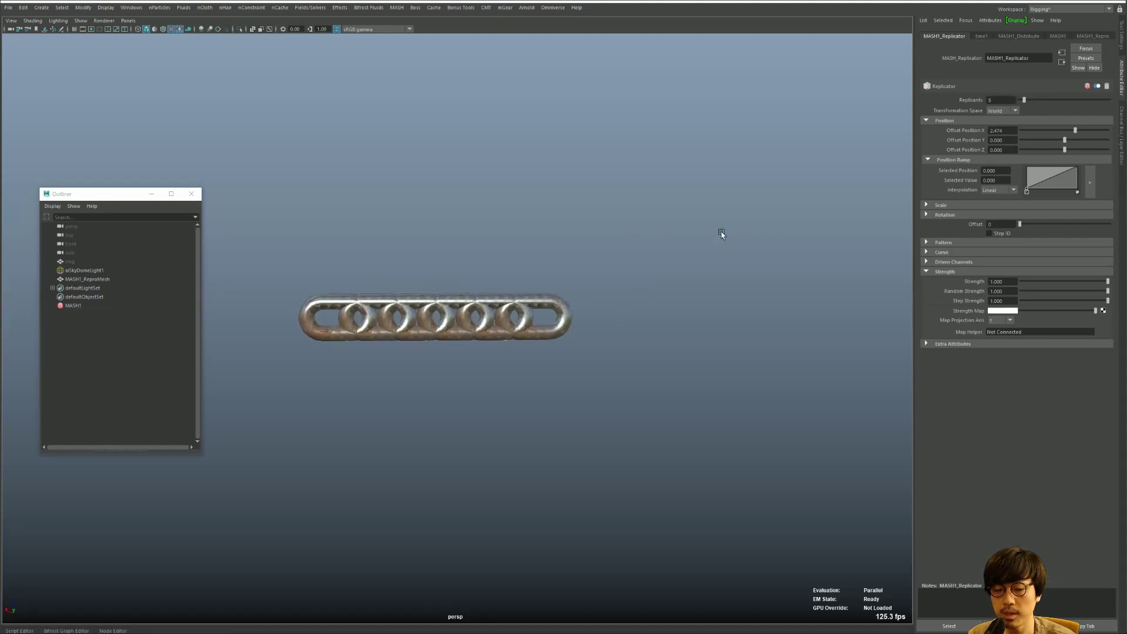
pyautogui.scroll(2, 722, 234)
pyautogui.scroll(1, 749, 251)
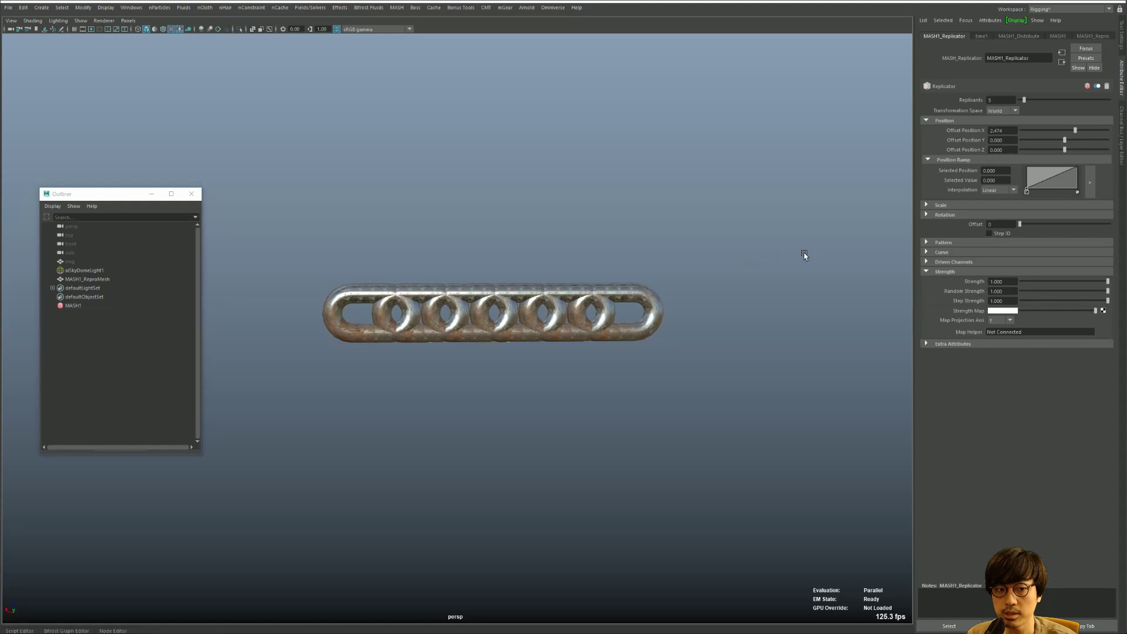
# - Expand Pattern and set Pattern Rotation X to 90 so alternate links turn
pyautogui.click(927, 243)
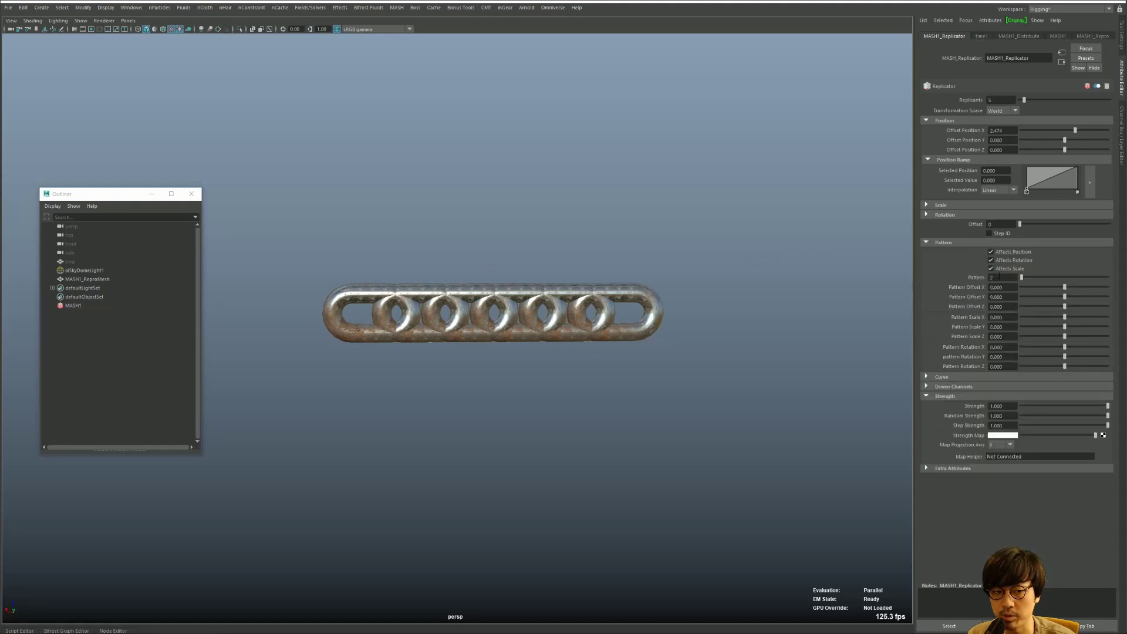
pyautogui.moveTo(1068, 346); pyautogui.dragTo(1079, 346)
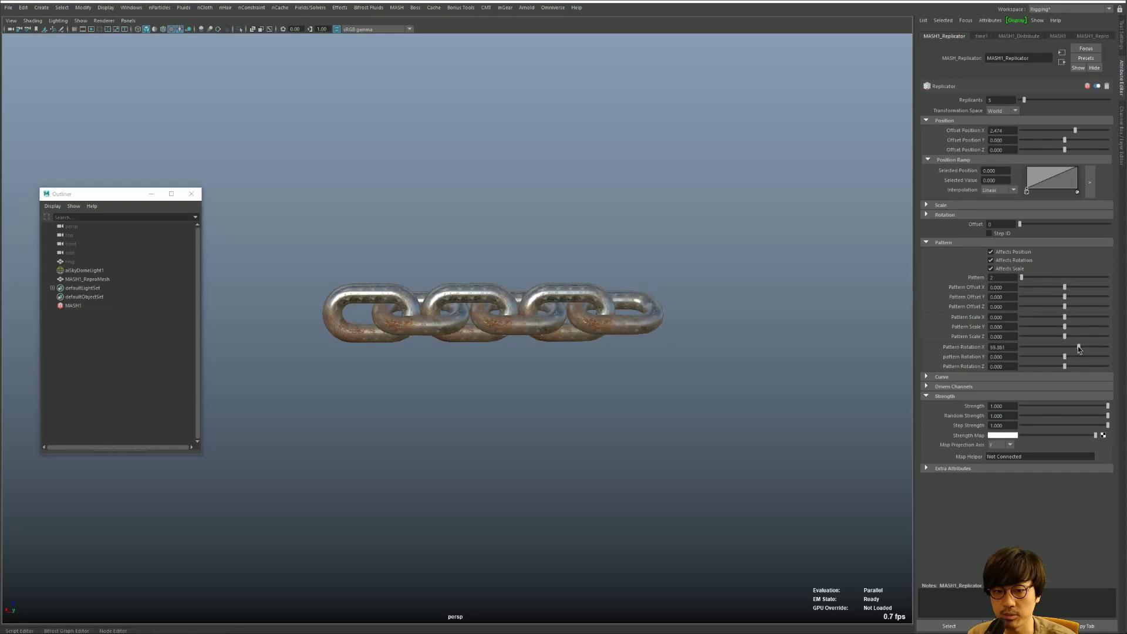
pyautogui.click(998, 347)
pyautogui.write('90')
pyautogui.press('Return')
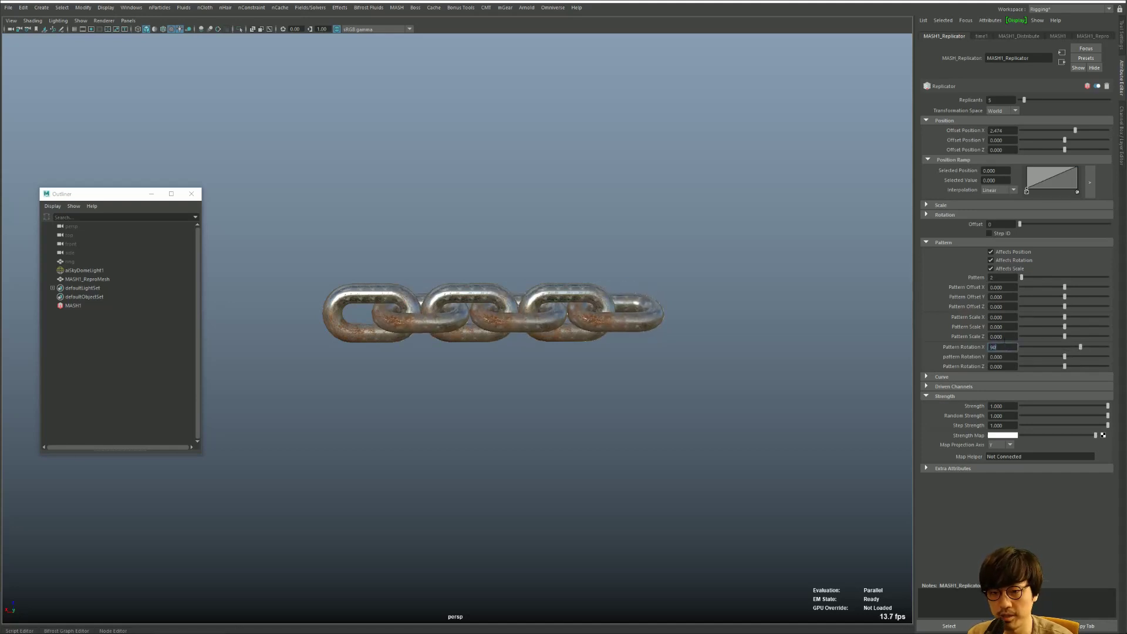
pyautogui.keyDown('alt'); pyautogui.moveTo(446, 329); pyautogui.dragTo(386, 302); pyautogui.keyUp('alt')
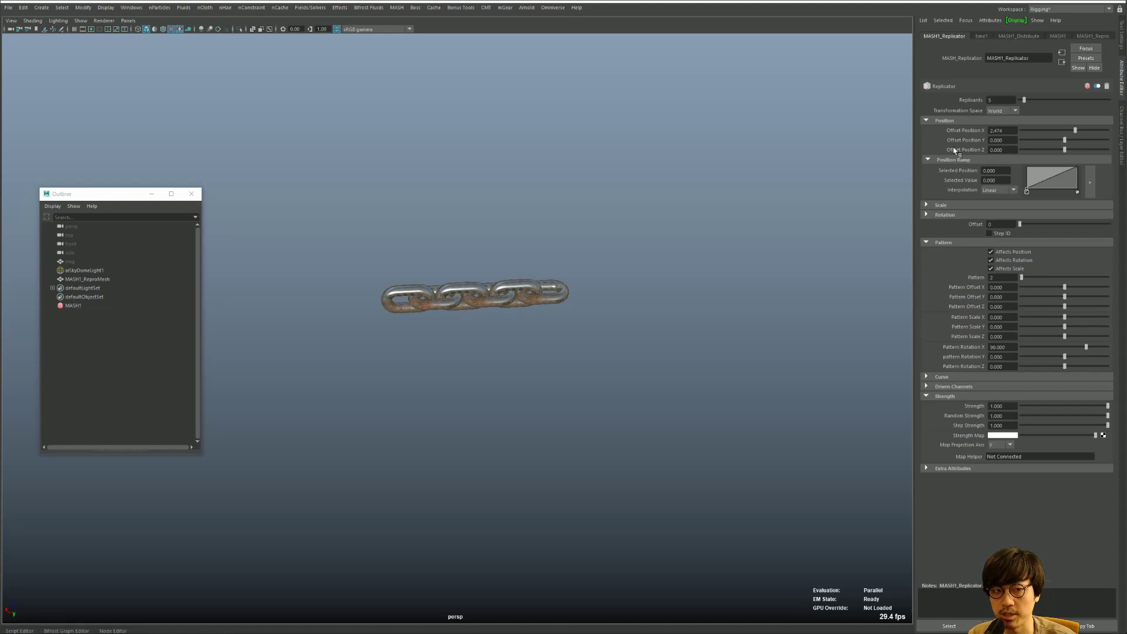
# - Raise Replicants to 27, nudge the alternate links' Y offset, and orbit to inspect the chain
pyautogui.moveTo(1024, 99); pyautogui.dragTo(1034, 100)
pyautogui.moveTo(407, 191)
pyautogui.keyDown('alt'); pyautogui.mouseDown()
pyautogui.moveTo(564, 209)
pyautogui.moveTo(451, 227)
pyautogui.mouseUp(); pyautogui.keyUp('alt')
pyautogui.moveTo(1039, 101)
pyautogui.mouseDown()
pyautogui.moveTo(1023, 97)
pyautogui.moveTo(1034, 92)
pyautogui.moveTo(1031, 103)
pyautogui.mouseUp()
pyautogui.moveTo(672, 233)
pyautogui.keyDown('alt'); pyautogui.mouseDown()
pyautogui.moveTo(485, 254)
pyautogui.moveTo(482, 268)
pyautogui.moveTo(458, 270)
pyautogui.moveTo(614, 220)
pyautogui.moveTo(593, 235)
pyautogui.mouseUp(); pyautogui.keyUp('alt')
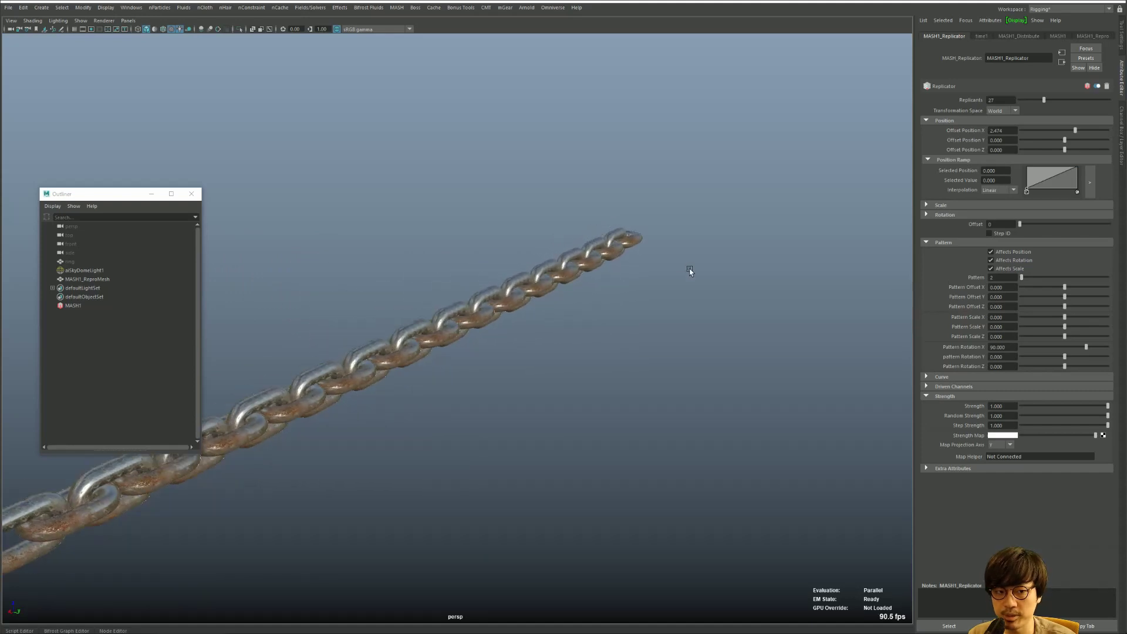
pyautogui.keyDown('alt'); pyautogui.moveTo(591, 293); pyautogui.dragTo(527, 290); pyautogui.keyUp('alt')
pyautogui.keyDown('alt'); pyautogui.moveTo(527, 291); pyautogui.dragTo(646, 297, button='middle'); pyautogui.keyUp('alt')
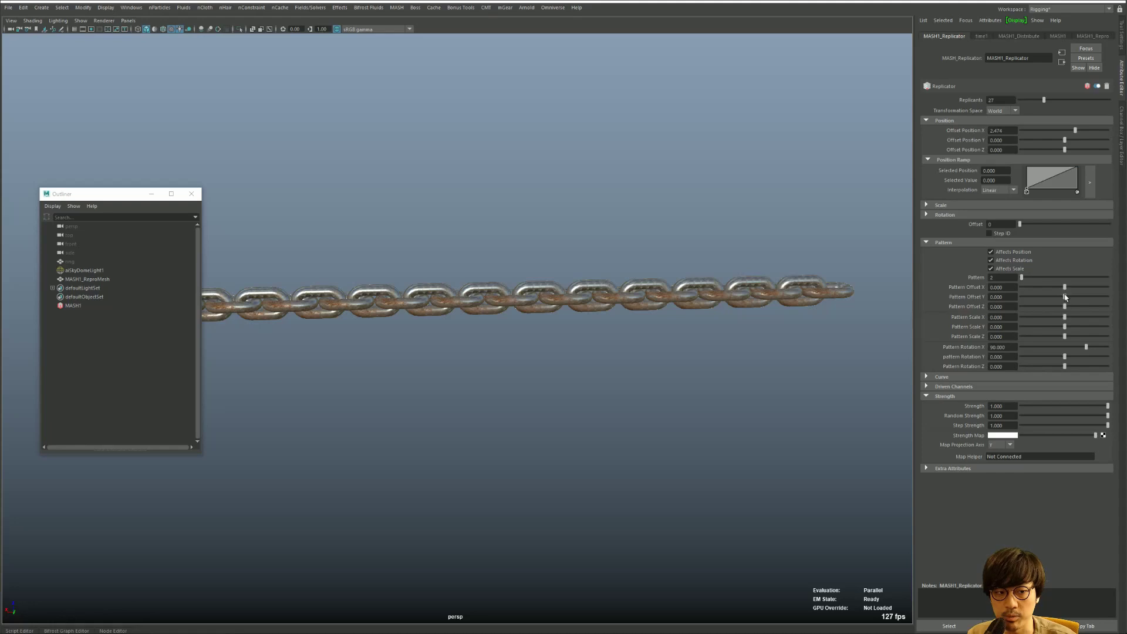
pyautogui.moveTo(1065, 297); pyautogui.dragTo(1082, 290)
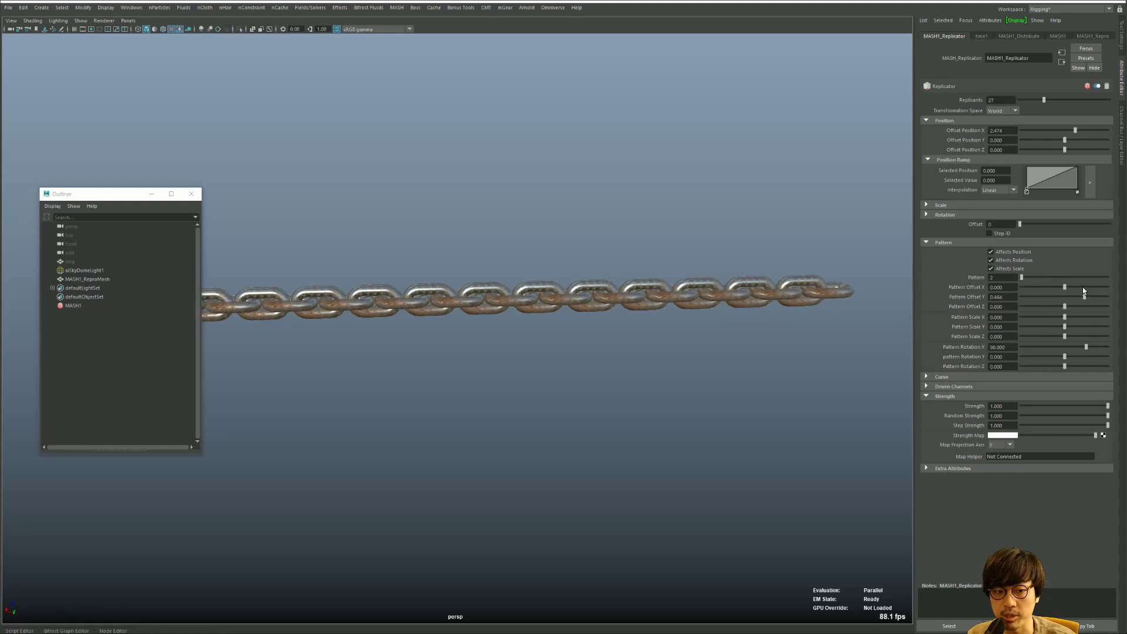
pyautogui.scroll(2, 697, 311)
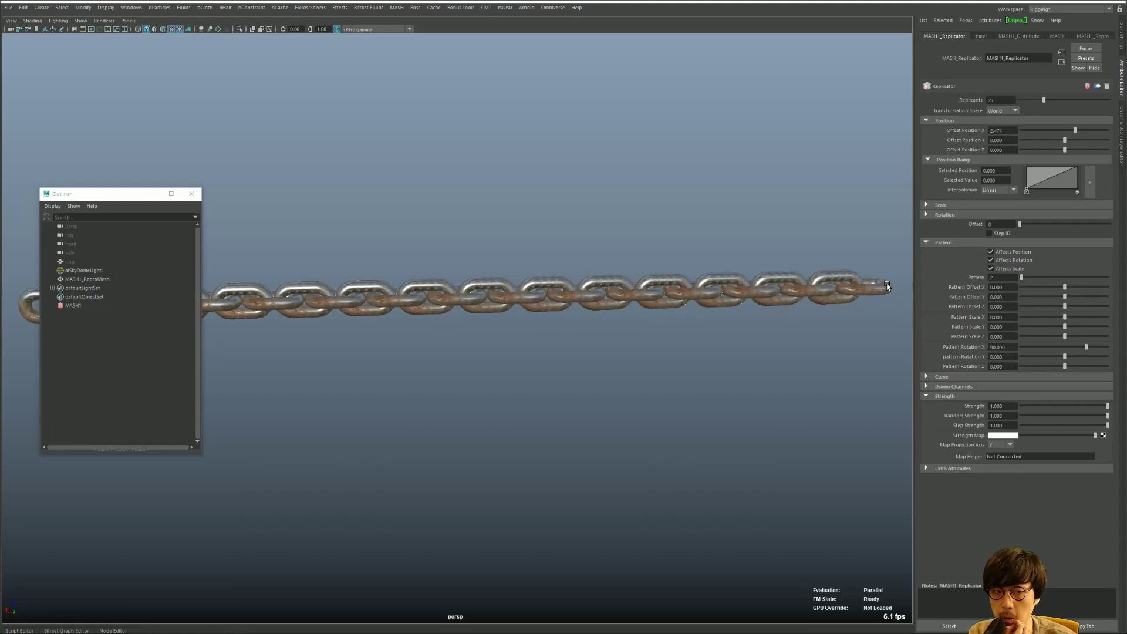
# - Expand the Replicator's Scale settings and turn off Scale Together
pyautogui.click(931, 206)
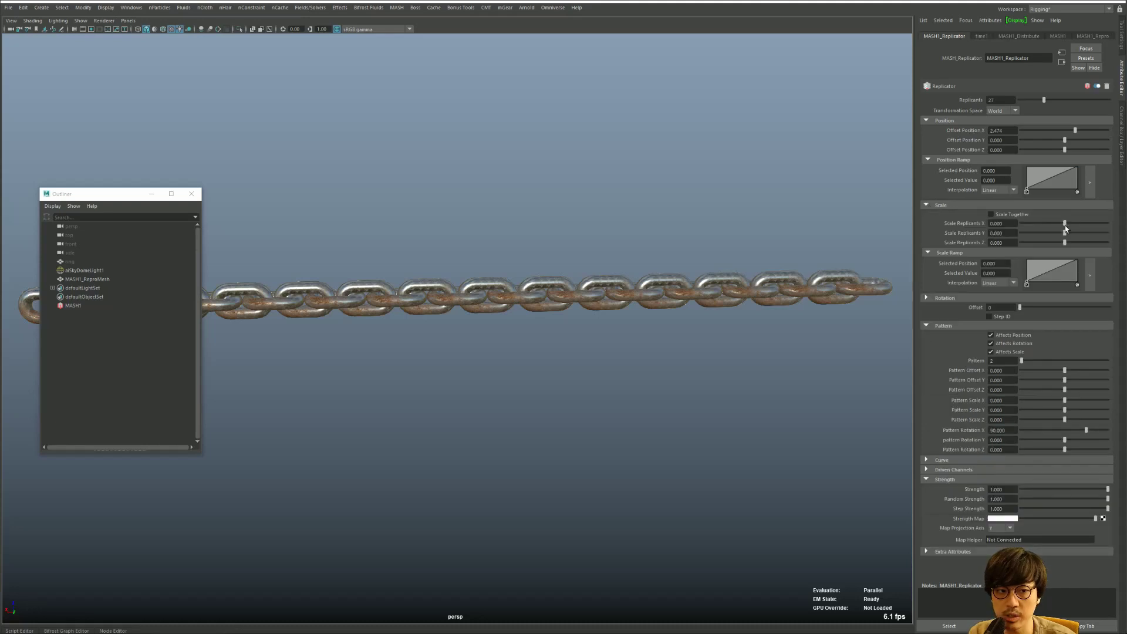
pyautogui.moveTo(1065, 226); pyautogui.dragTo(1074, 233)
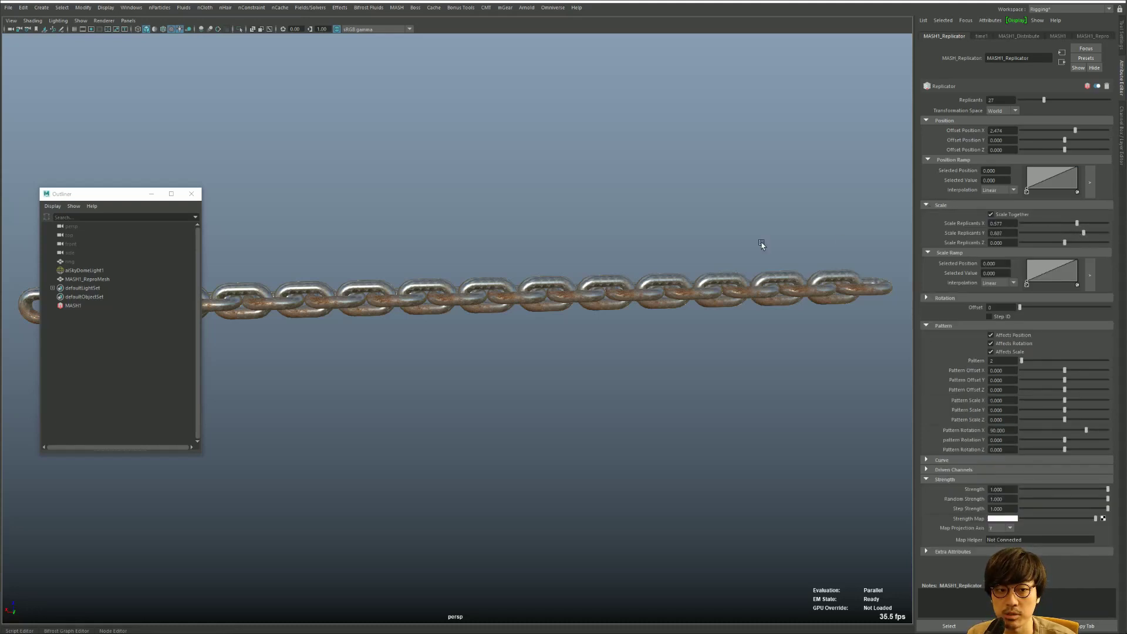
pyautogui.moveTo(761, 245)
pyautogui.keyDown('alt'); pyautogui.mouseDown()
pyautogui.moveTo(637, 254)
pyautogui.moveTo(660, 254)
pyautogui.mouseUp(); pyautogui.keyUp('alt')
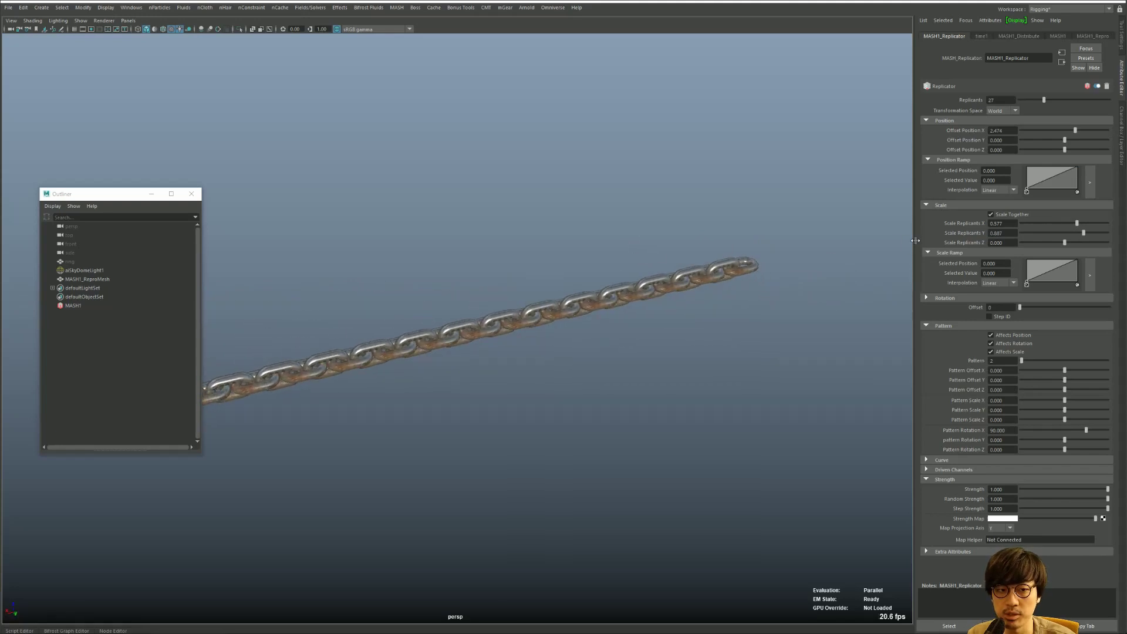
pyautogui.click(991, 215)
pyautogui.moveTo(820, 216)
pyautogui.keyDown('alt'); pyautogui.mouseDown()
pyautogui.moveTo(679, 221)
pyautogui.moveTo(673, 251)
pyautogui.mouseUp(); pyautogui.keyUp('alt')
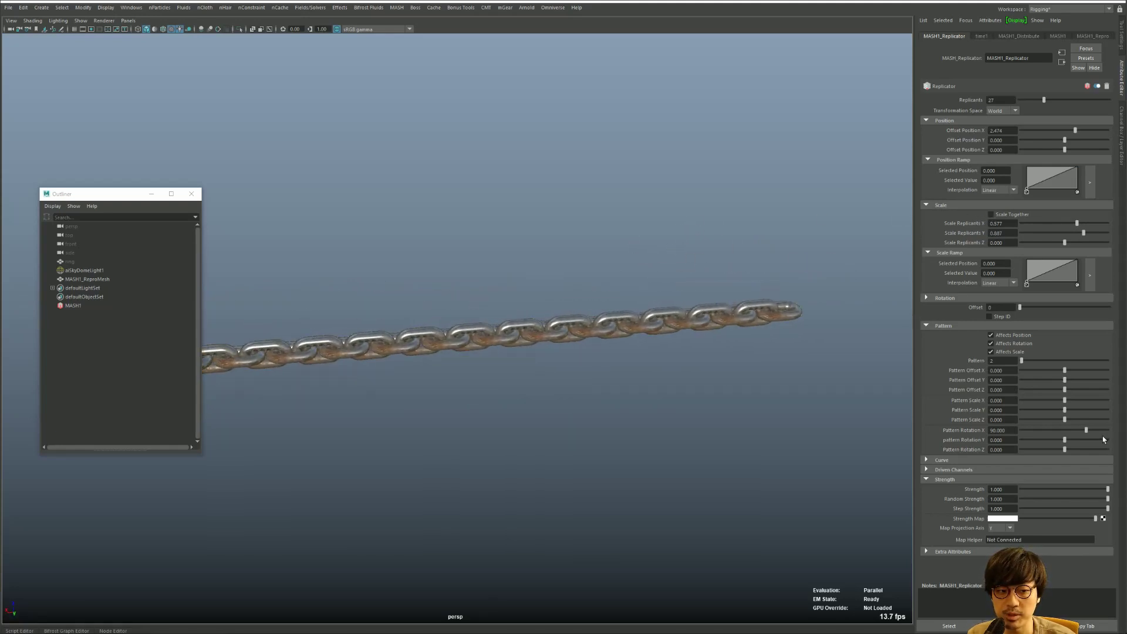
# - Re-enter Pattern Rotation X as 90, then clear the selection
pyautogui.moveTo(1082, 431); pyautogui.dragTo(1052, 430)
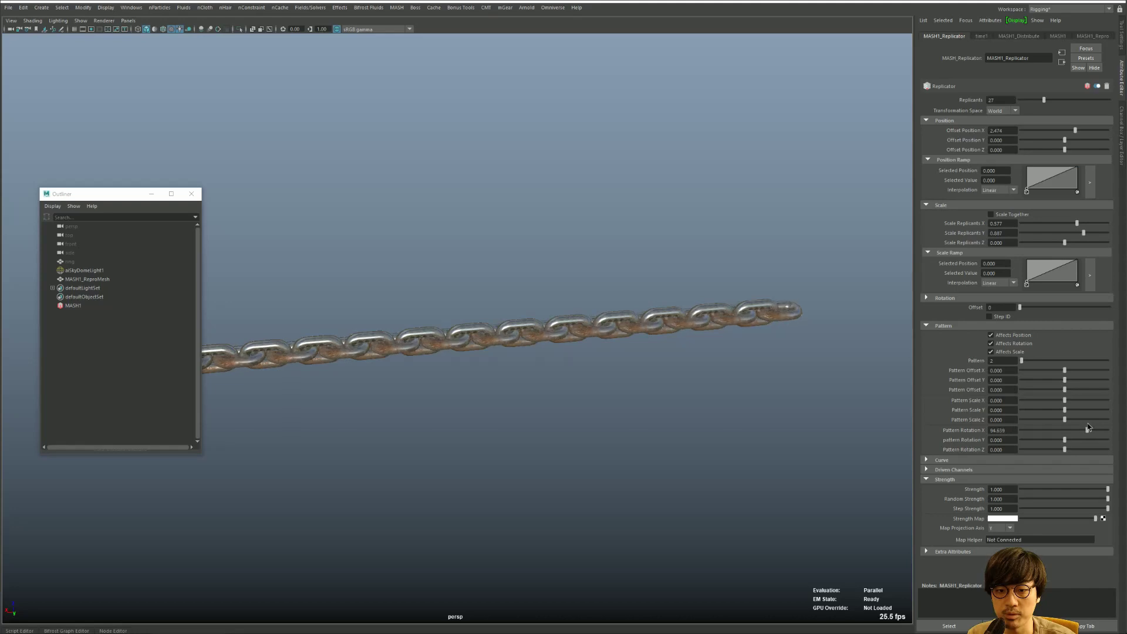
pyautogui.click(1003, 430)
pyautogui.write('90')
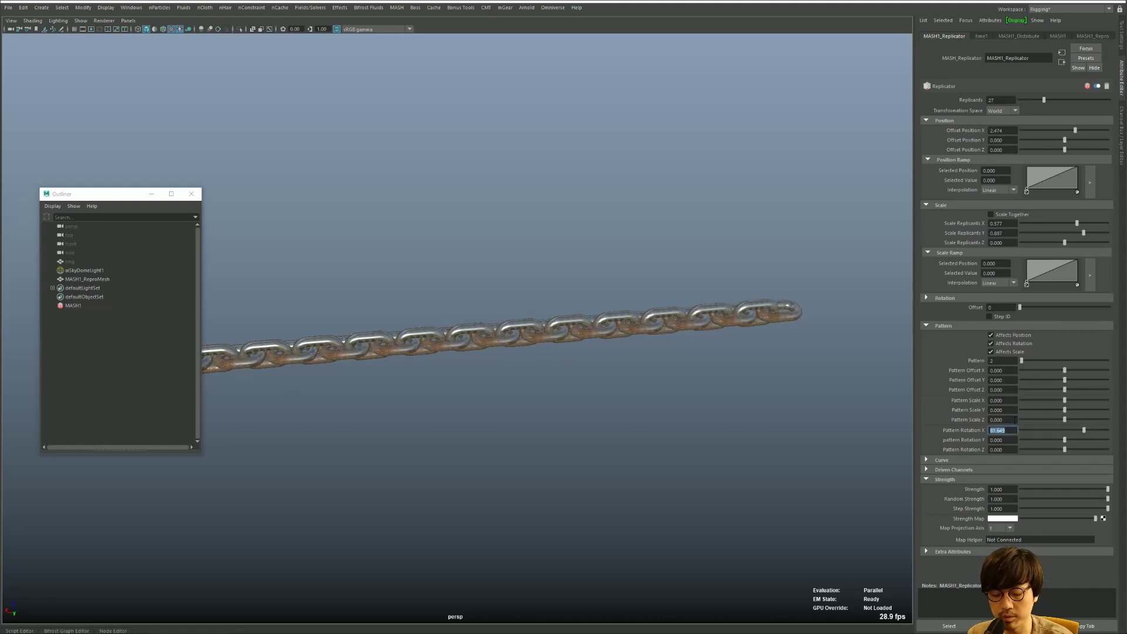
pyautogui.press('Return')
pyautogui.keyDown('alt'); pyautogui.moveTo(792, 352); pyautogui.dragTo(667, 320); pyautogui.keyUp('alt')
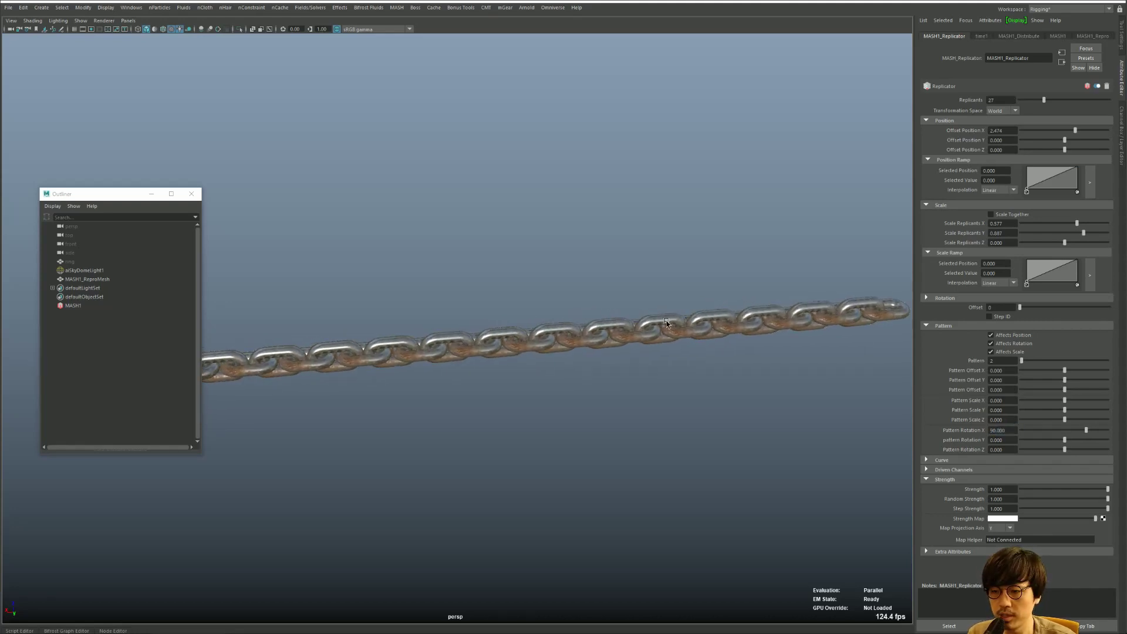
pyautogui.click(466, 273)
pyautogui.moveTo(472, 281)
pyautogui.mouseDown()
pyautogui.moveTo(524, 390)
pyautogui.moveTo(439, 403)
pyautogui.mouseUp()
pyautogui.click(470, 411)
pyautogui.press('space')
# - Scale the NURBS circle up around the chain's end, then select the chain and circle together
pyautogui.moveTo(595, 357)
pyautogui.keyDown('alt'); pyautogui.mouseDown()
pyautogui.moveTo(592, 373)
pyautogui.moveTo(730, 371)
pyautogui.mouseUp(); pyautogui.keyUp('alt')
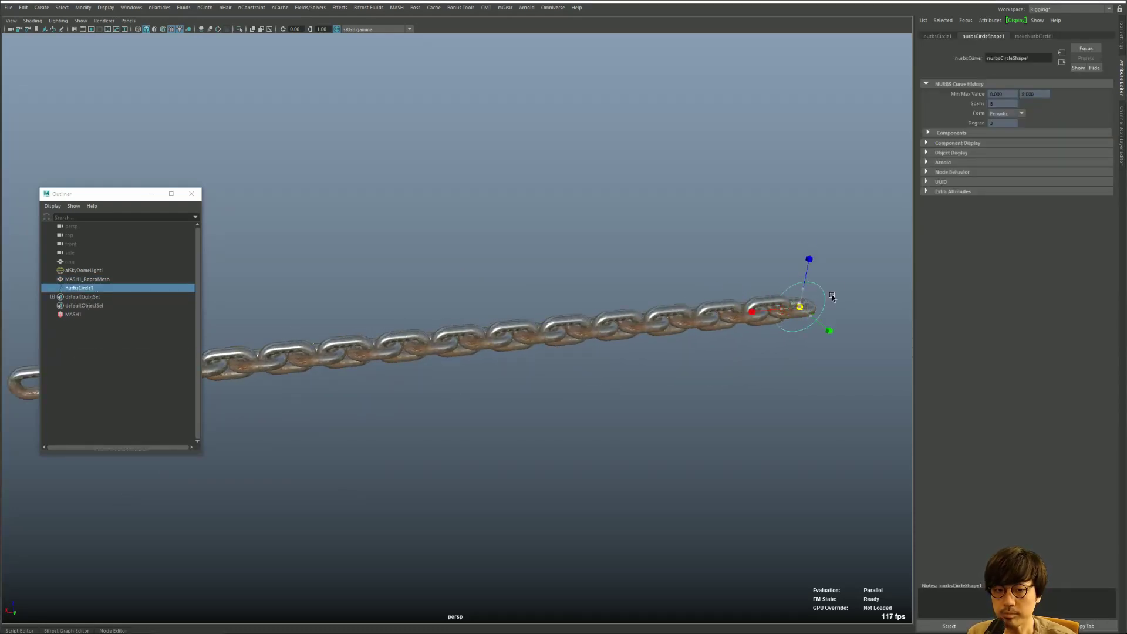
pyautogui.moveTo(805, 298); pyautogui.dragTo(1024, 268)
pyautogui.moveTo(822, 306)
pyautogui.keyDown('alt'); pyautogui.mouseDown()
pyautogui.moveTo(681, 322)
pyautogui.moveTo(510, 367)
pyautogui.moveTo(597, 374)
pyautogui.mouseUp(); pyautogui.keyUp('alt')
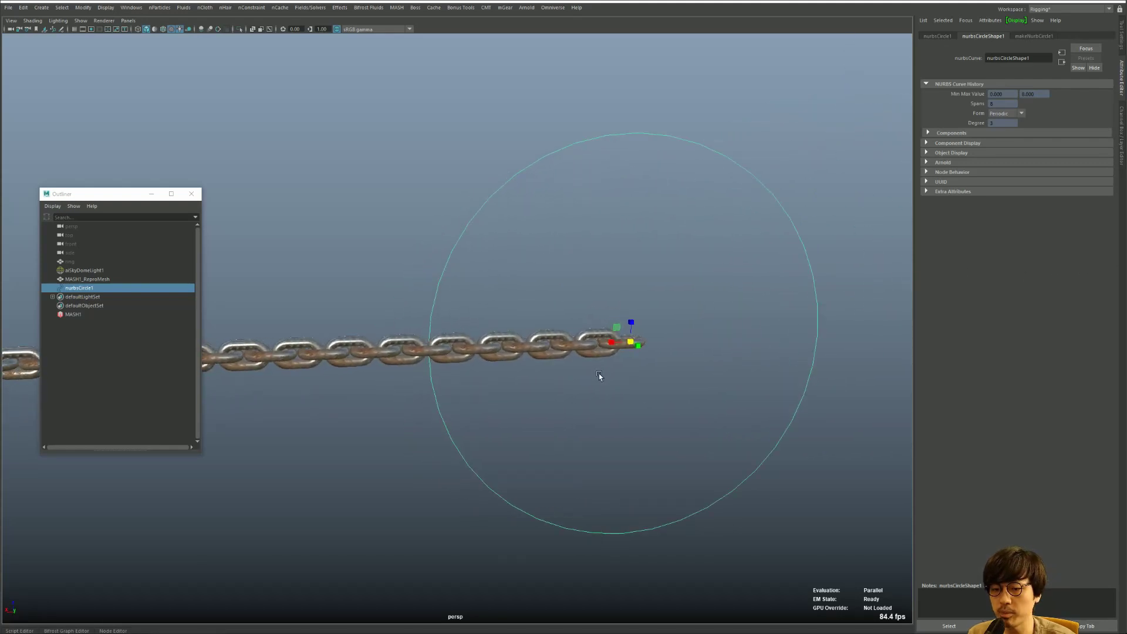
pyautogui.scroll(2, 512, 393)
pyautogui.click(464, 333)
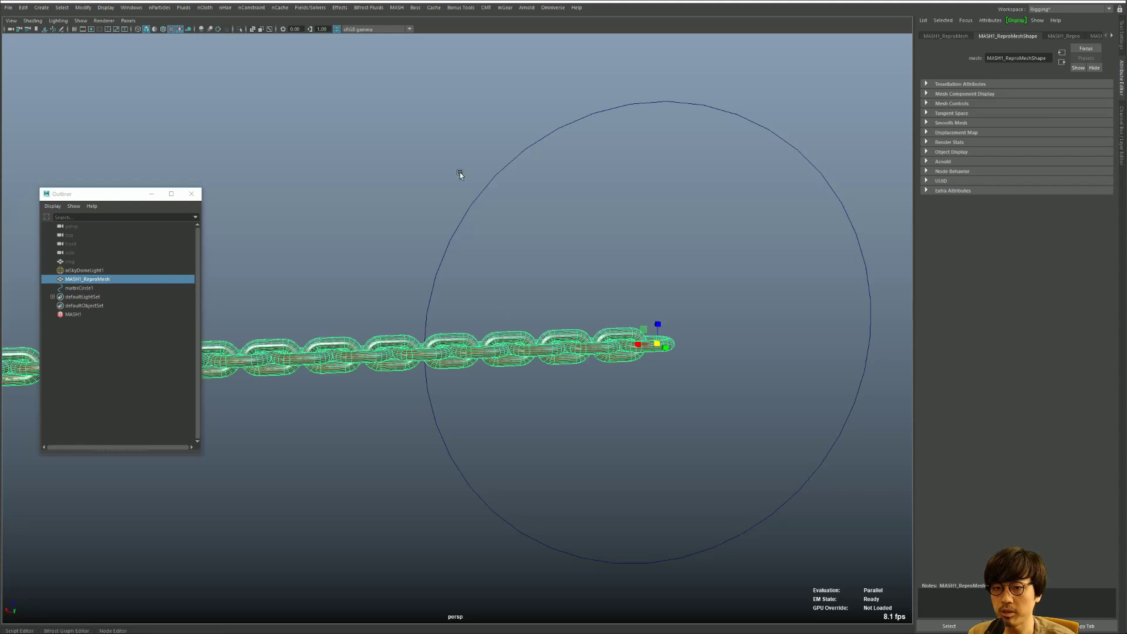
pyautogui.keyDown('shift'); pyautogui.moveTo(460, 171); pyautogui.dragTo(582, 195); pyautogui.keyUp('shift')
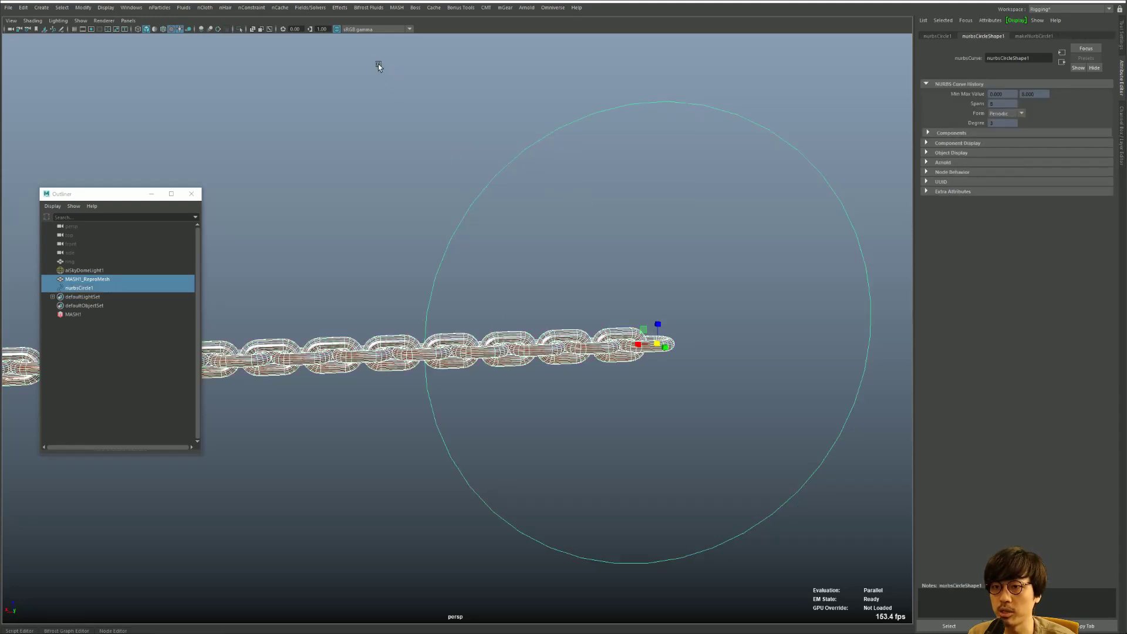
pyautogui.scroll(1, 368, 97)
pyautogui.press('F3')
pyautogui.press('F2')
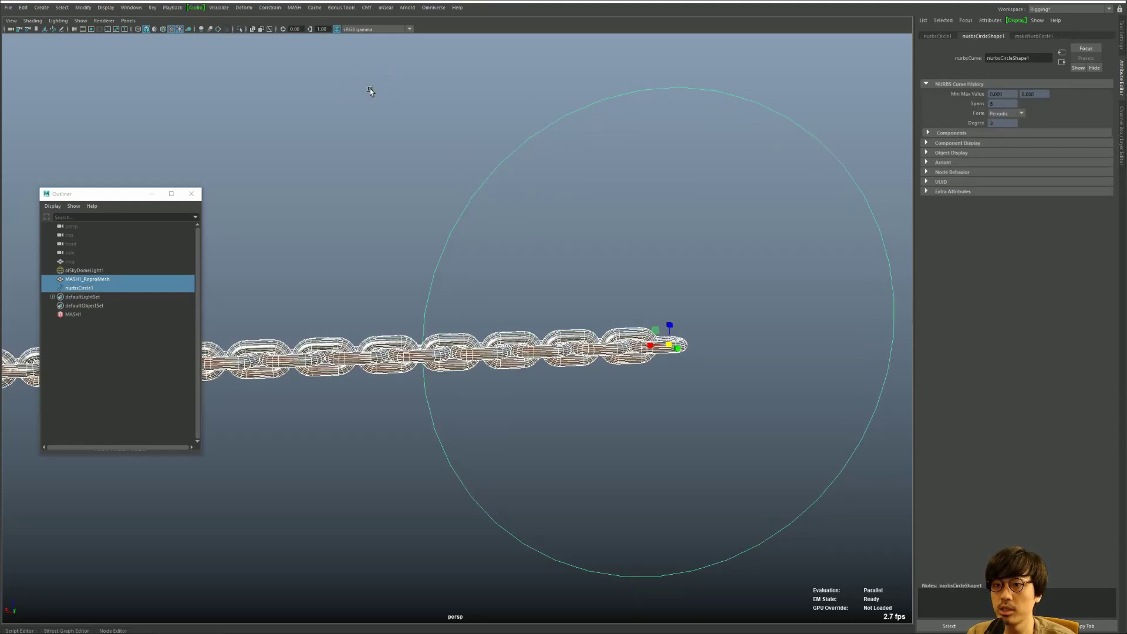
# - Tear off the Deform menu and apply Curve Warp to the chain along the circle
pyautogui.click(320, 8)
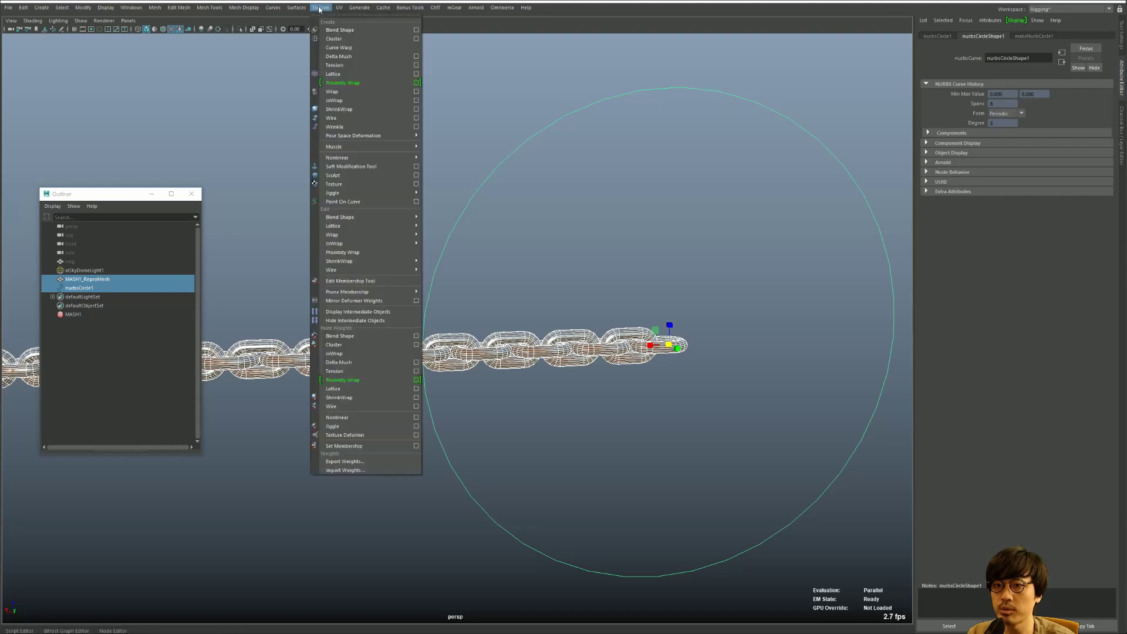
pyautogui.click(330, 17)
pyautogui.moveTo(361, 6); pyautogui.dragTo(258, 171)
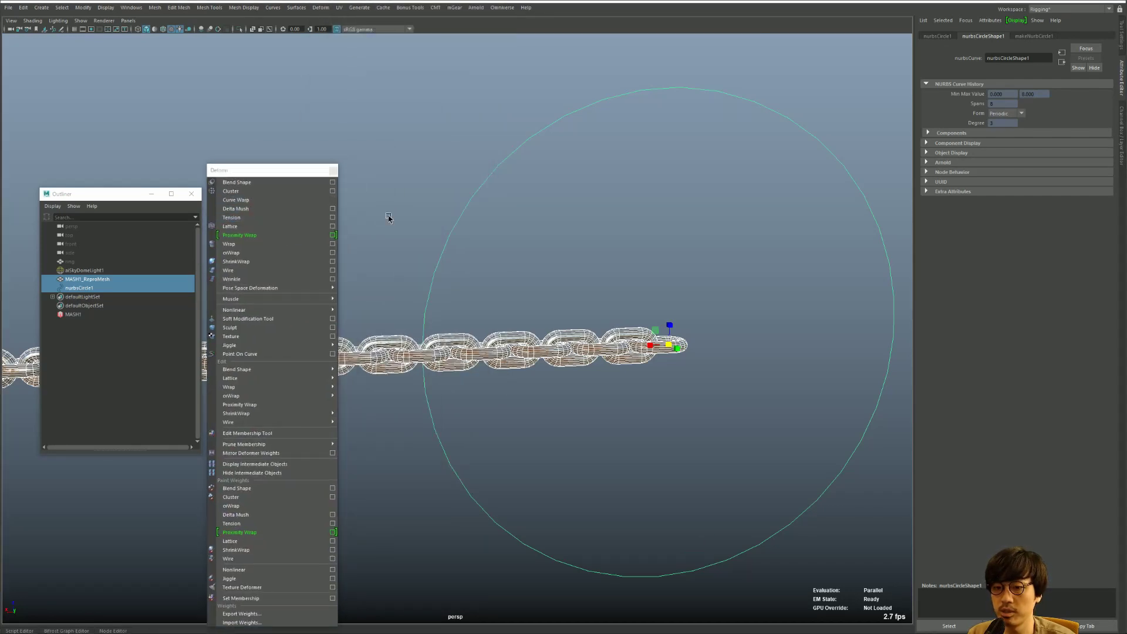
pyautogui.click(392, 314)
pyautogui.click(390, 369)
pyautogui.keyDown('alt'); pyautogui.moveTo(390, 373); pyautogui.dragTo(419, 287, button='middle'); pyautogui.keyUp('alt')
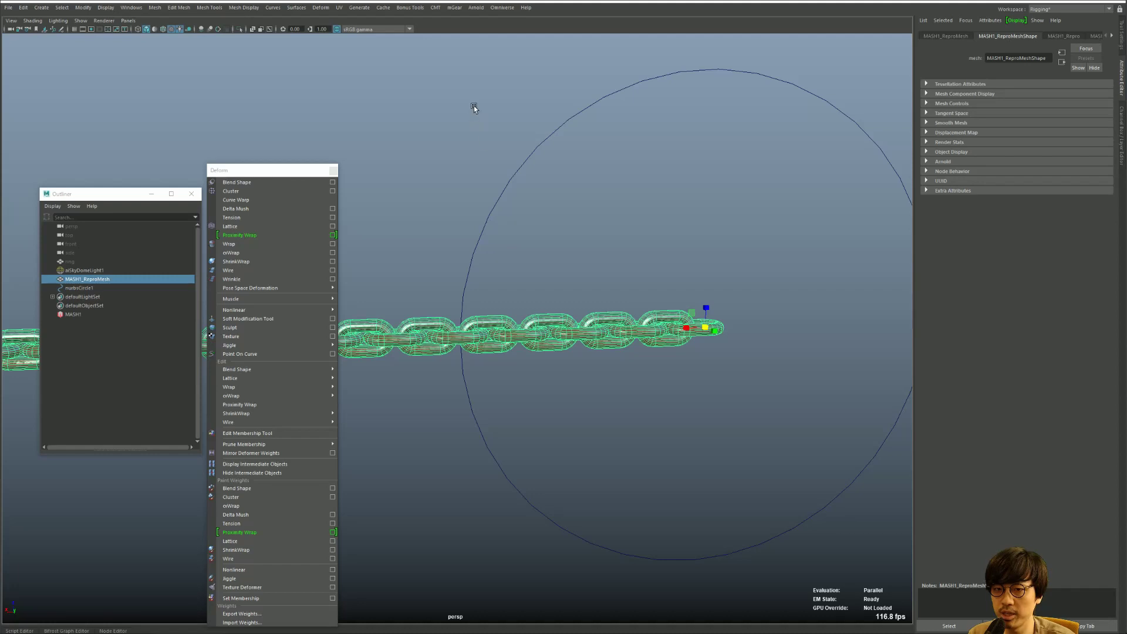
pyautogui.keyDown('shift'); pyautogui.moveTo(475, 100); pyautogui.dragTo(629, 239); pyautogui.keyUp('shift')
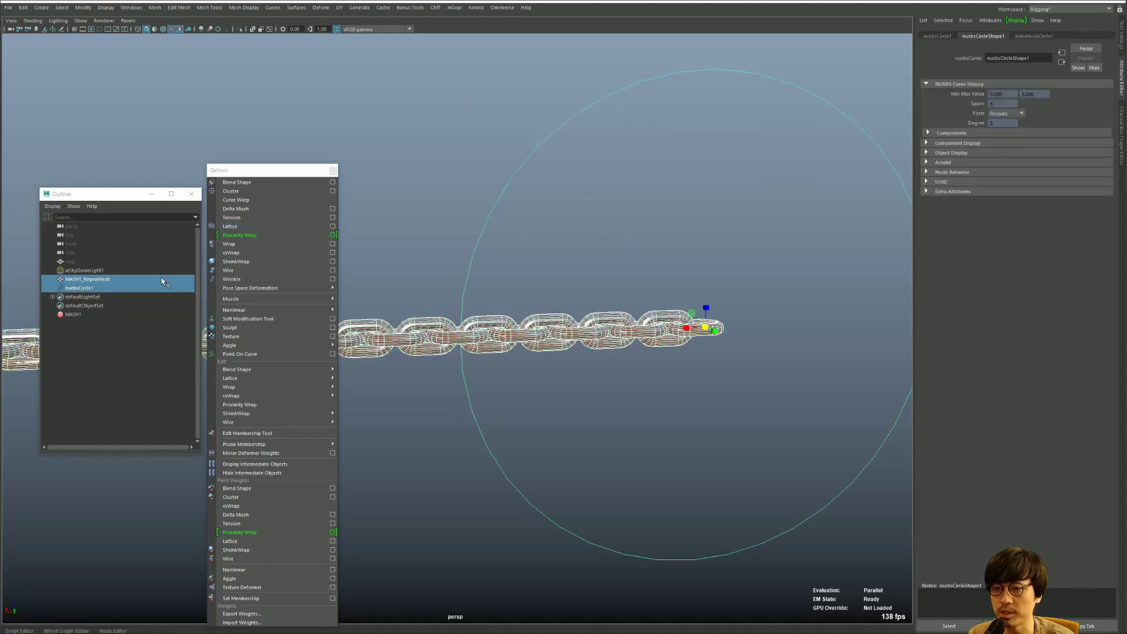
pyautogui.click(267, 199)
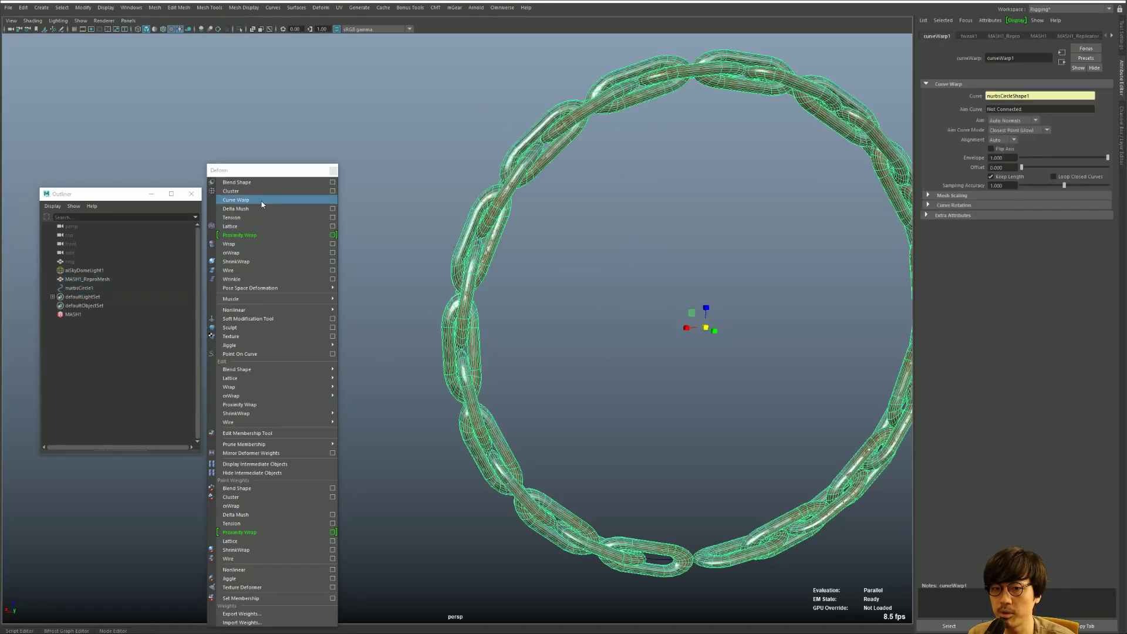
# - Select the circle and expand its curveWarp1 settings to reach Rotation
pyautogui.click(414, 153)
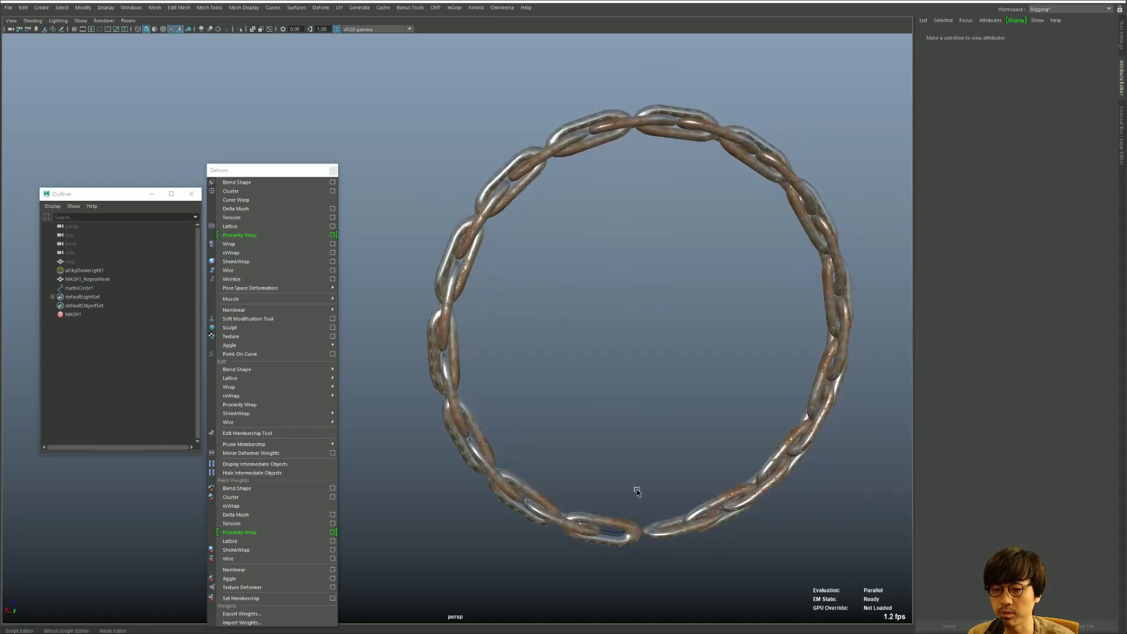
pyautogui.click(569, 520)
pyautogui.hotkey('ctrl', 'a')
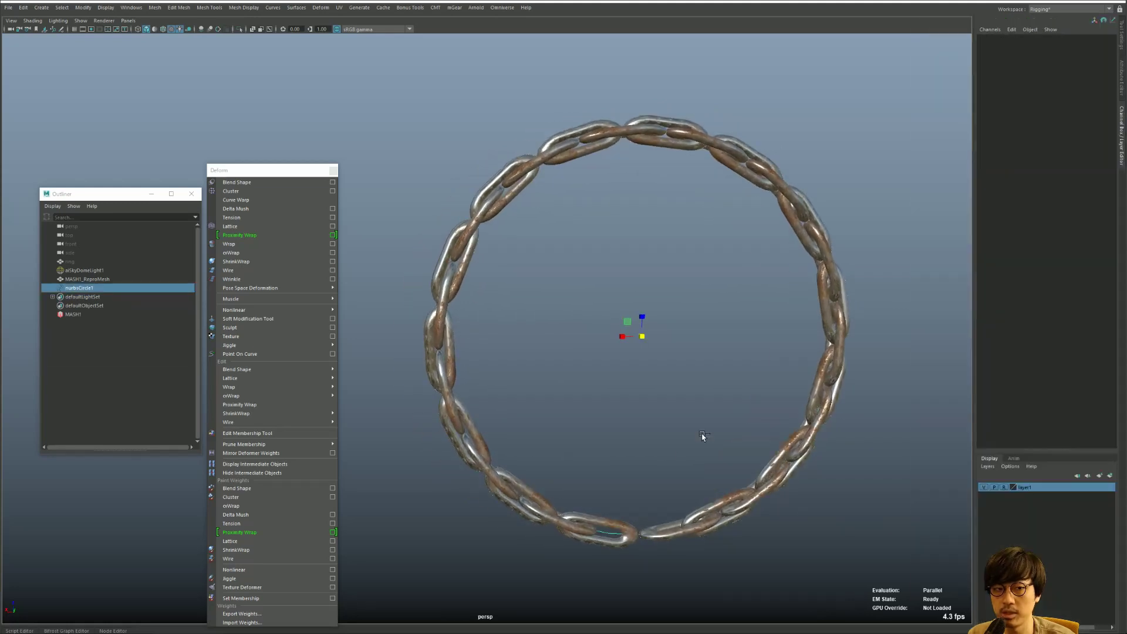
pyautogui.click(1002, 151)
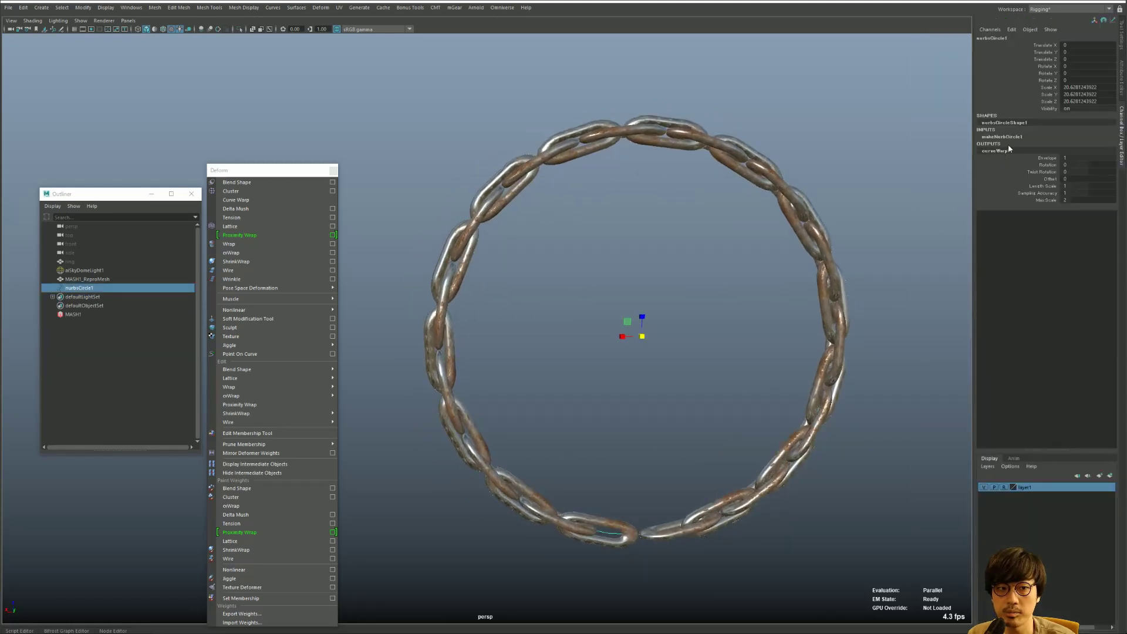
pyautogui.click(1047, 164)
pyautogui.moveTo(810, 195); pyautogui.dragTo(918, 196, button='middle')
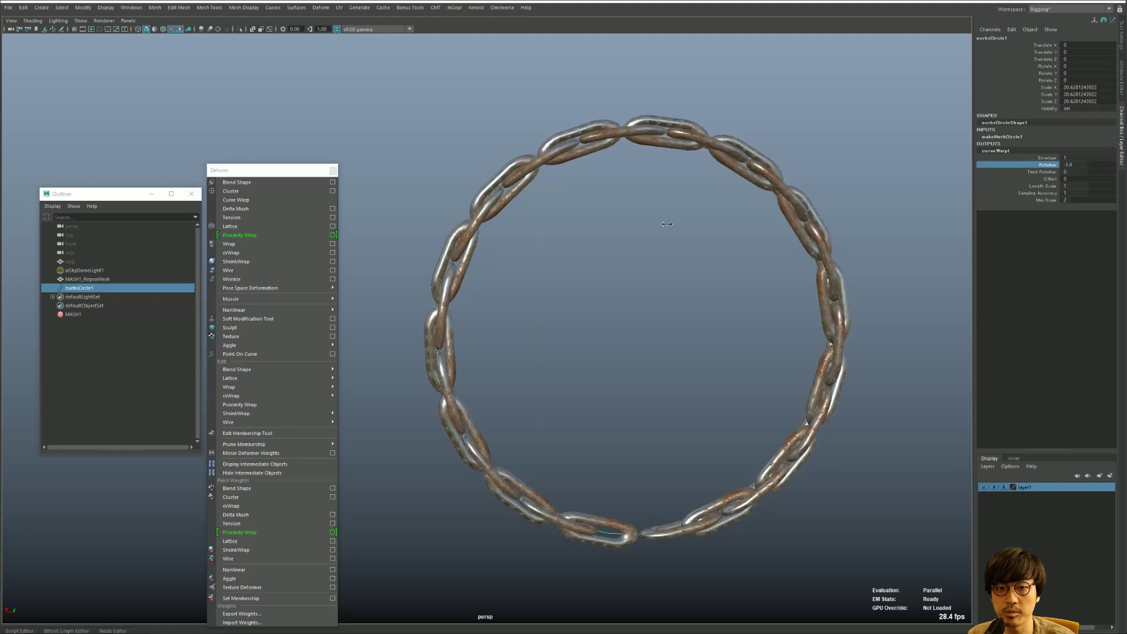
pyautogui.click(1042, 172)
pyautogui.moveTo(691, 226); pyautogui.dragTo(901, 195, button='middle')
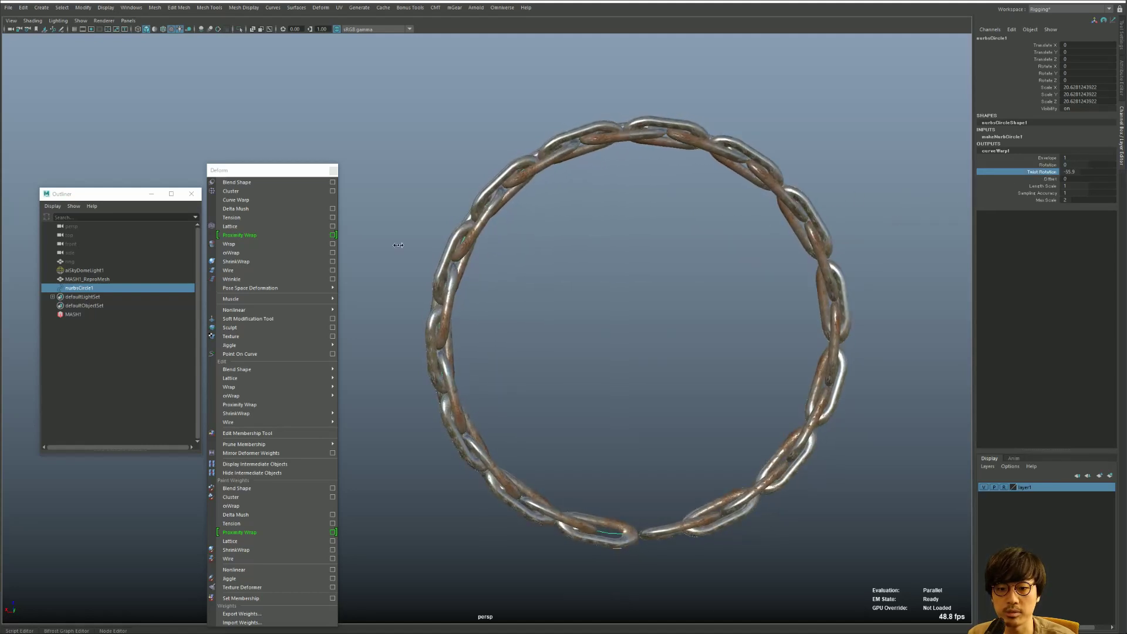
pyautogui.click(1050, 179)
pyautogui.moveTo(752, 214); pyautogui.dragTo(770, 247, button='middle')
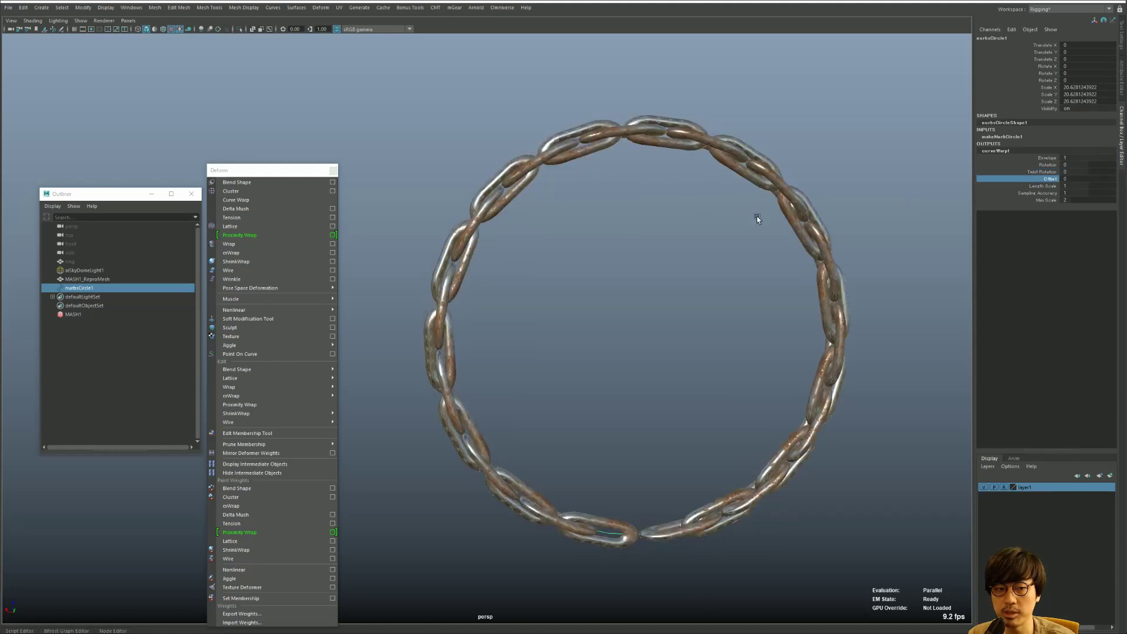
pyautogui.click(1038, 193)
pyautogui.moveTo(704, 245)
pyautogui.mouseDown(button='middle')
pyautogui.moveTo(640, 247)
pyautogui.moveTo(781, 230)
pyautogui.mouseUp(button='middle')
pyautogui.moveTo(815, 237)
pyautogui.keyDown('alt'); pyautogui.mouseDown(button='right')
pyautogui.moveTo(568, 236)
pyautogui.moveTo(578, 269)
pyautogui.mouseUp(button='right'); pyautogui.keyUp('alt')
pyautogui.click(484, 249)
pyautogui.click(577, 269)
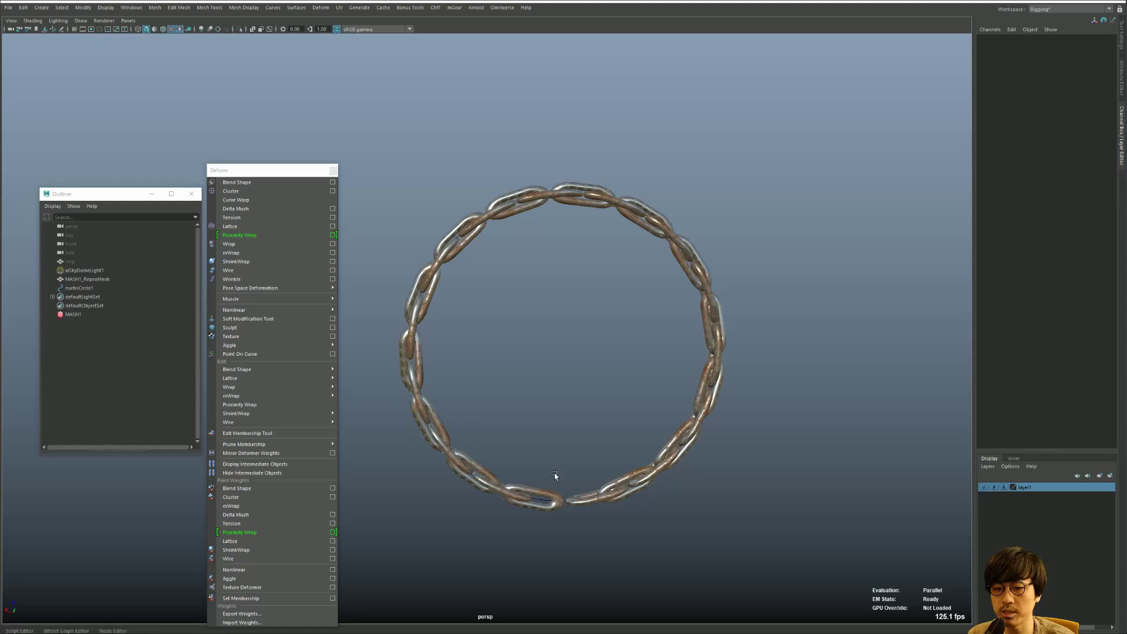
pyautogui.keyDown('alt'); pyautogui.moveTo(633, 381); pyautogui.dragTo(523, 227, button='right'); pyautogui.keyUp('alt')
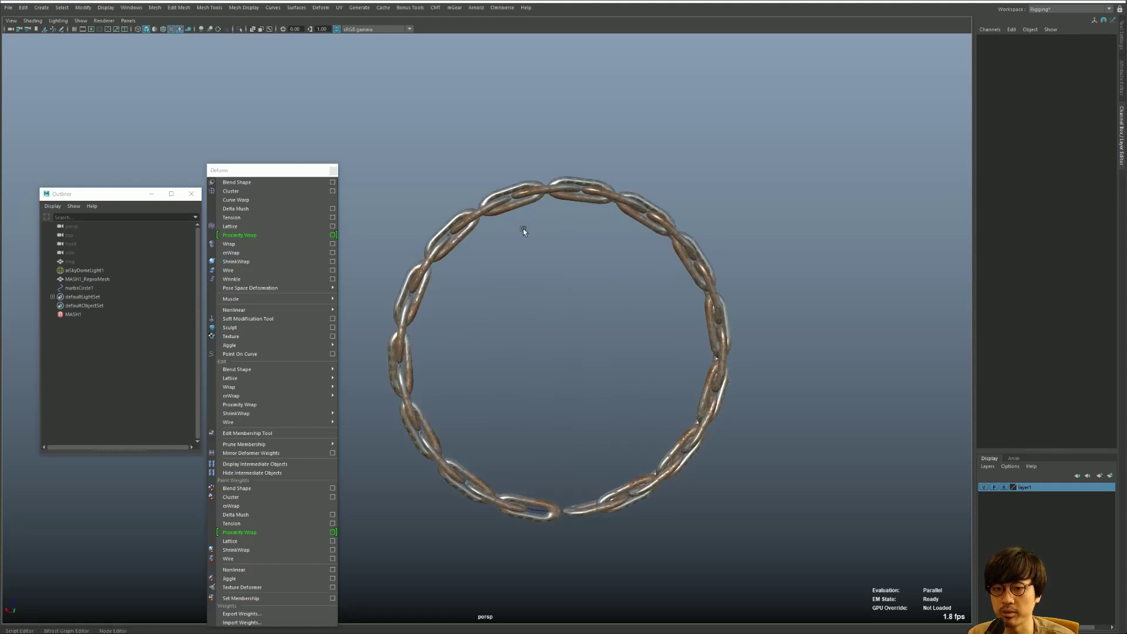
# - Open the chain's MASH1_Replicator settings and raise Replicants from 27 to 51
pyautogui.click(513, 206)
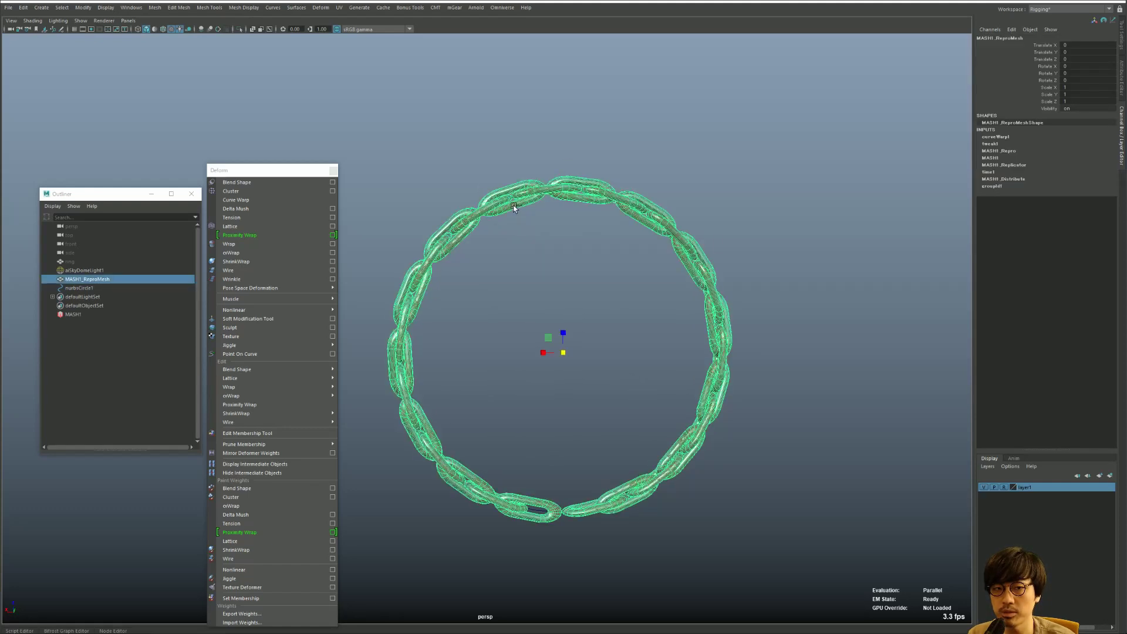
pyautogui.hotkey('ctrl', 'a')
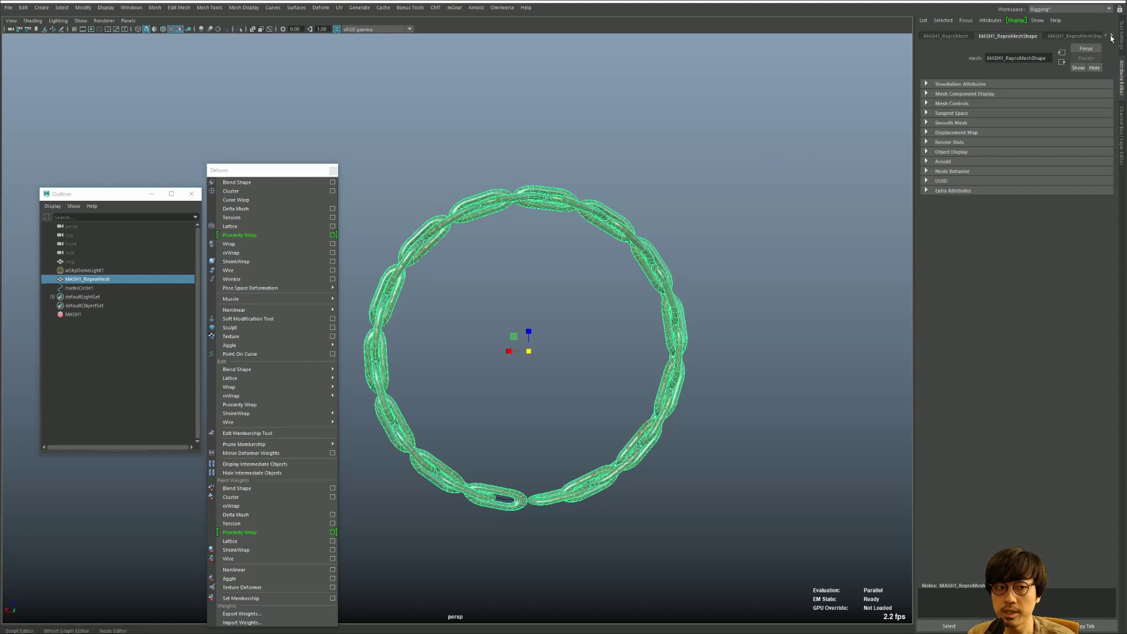
pyautogui.click(1112, 37)
pyautogui.click(1112, 36)
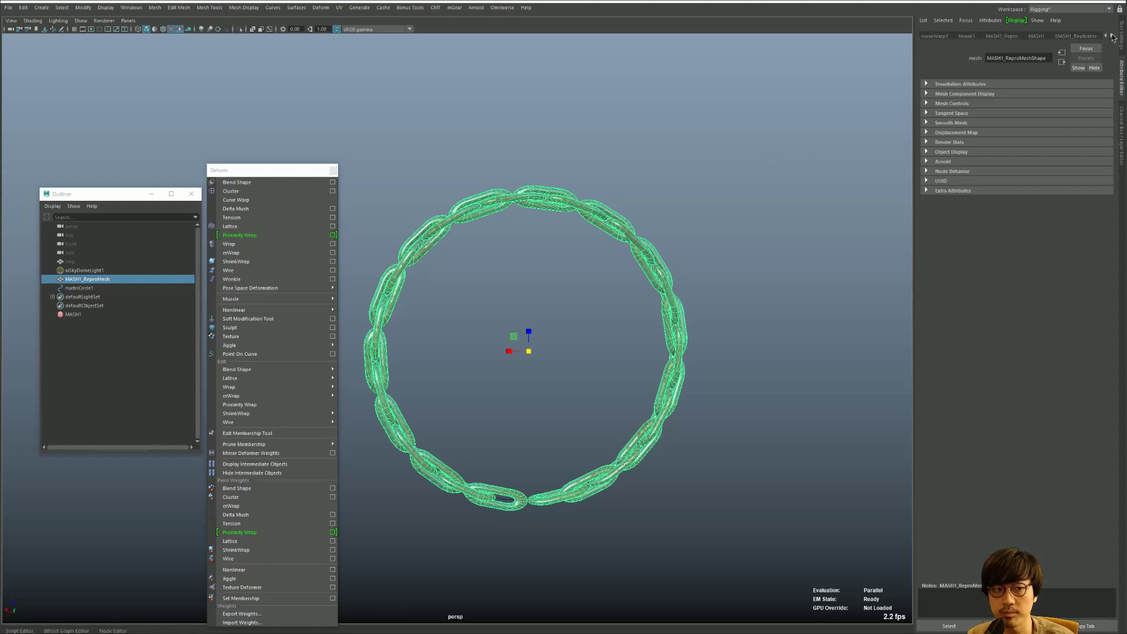
pyautogui.click(997, 37)
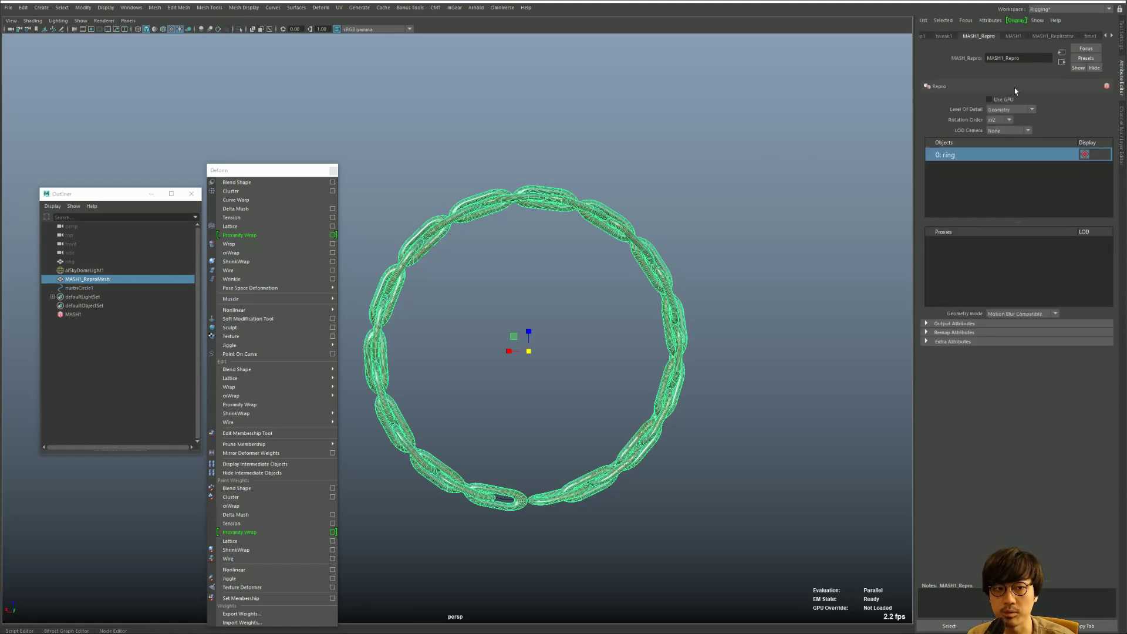
pyautogui.click(1057, 37)
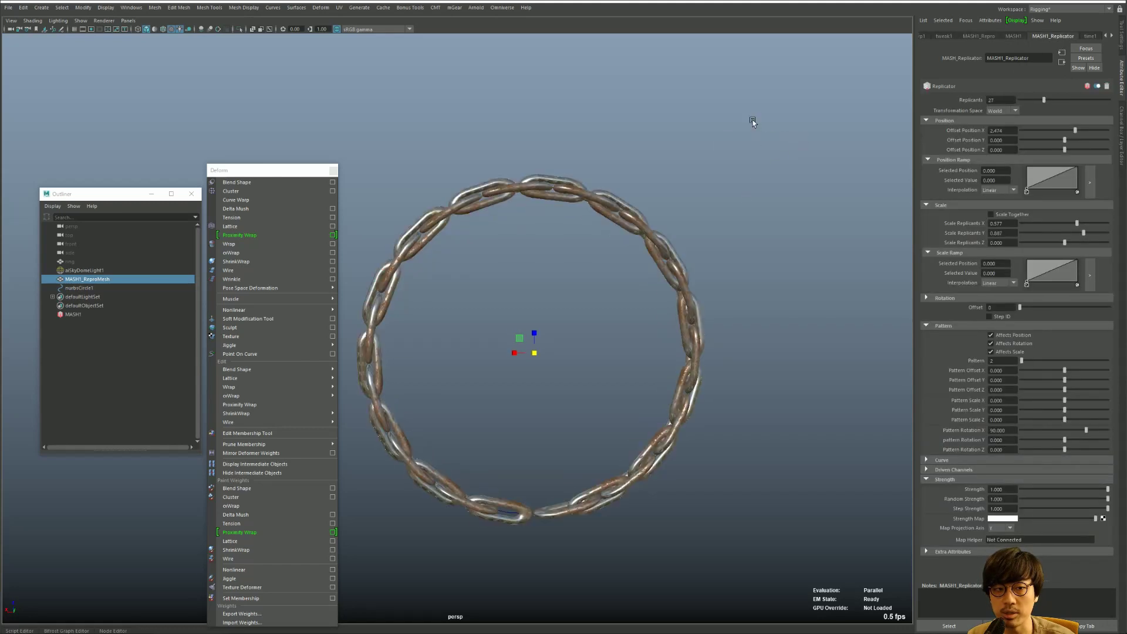
pyautogui.moveTo(1044, 100); pyautogui.dragTo(1107, 100)
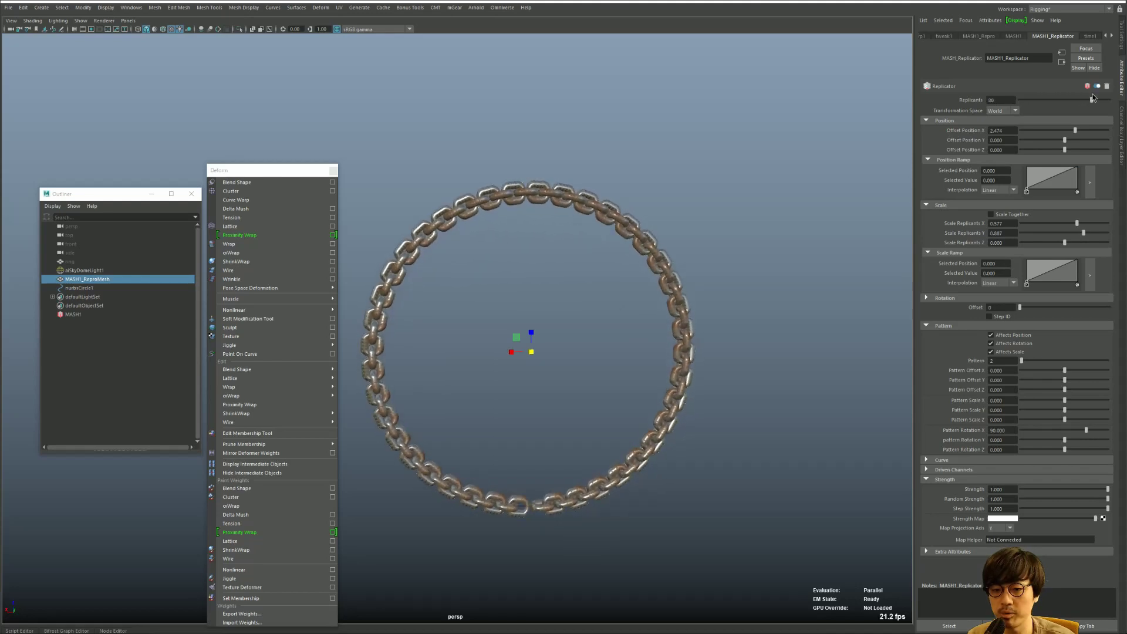
# - Lower the Replicants count for fewer, more distinct links and frame the whole ring
pyautogui.scroll(3, 587, 353)
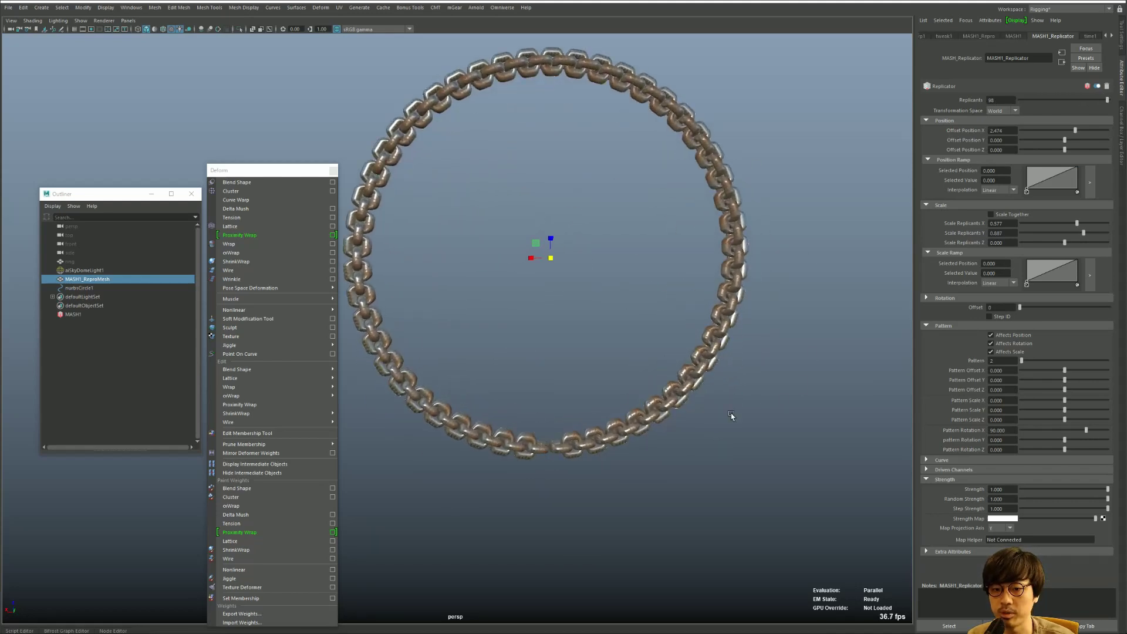
pyautogui.moveTo(569, 452)
pyautogui.keyDown('alt'); pyautogui.mouseDown()
pyautogui.moveTo(604, 485)
pyautogui.moveTo(529, 344)
pyautogui.moveTo(673, 352)
pyautogui.moveTo(637, 342)
pyautogui.moveTo(658, 370)
pyautogui.mouseUp(); pyautogui.keyUp('alt')
pyautogui.moveTo(1108, 102); pyautogui.dragTo(1070, 97)
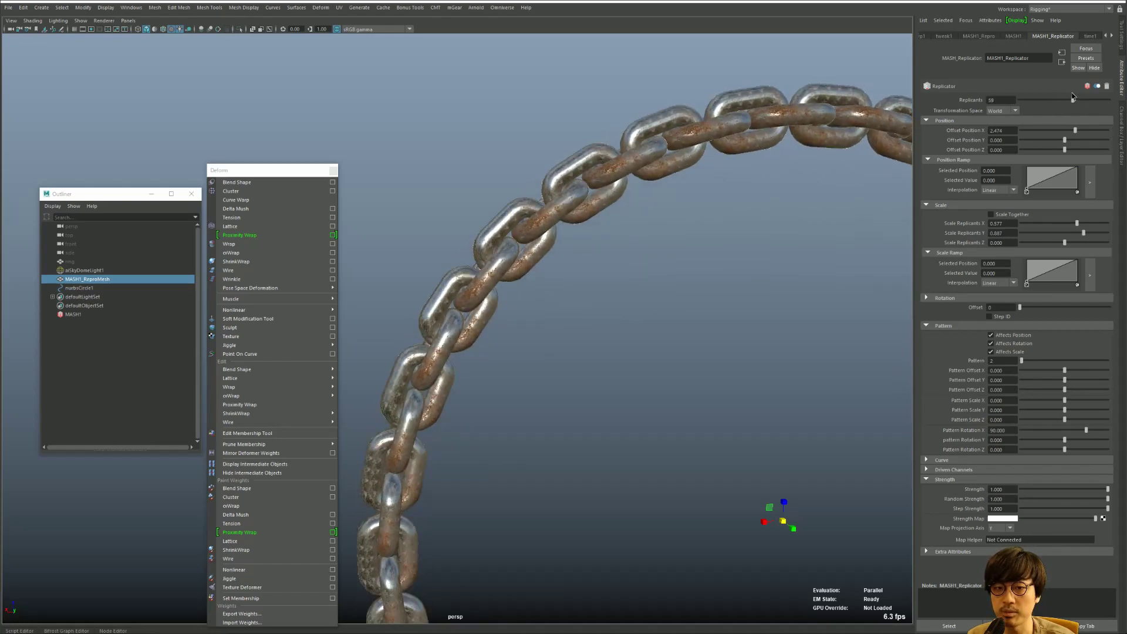
pyautogui.press('f')
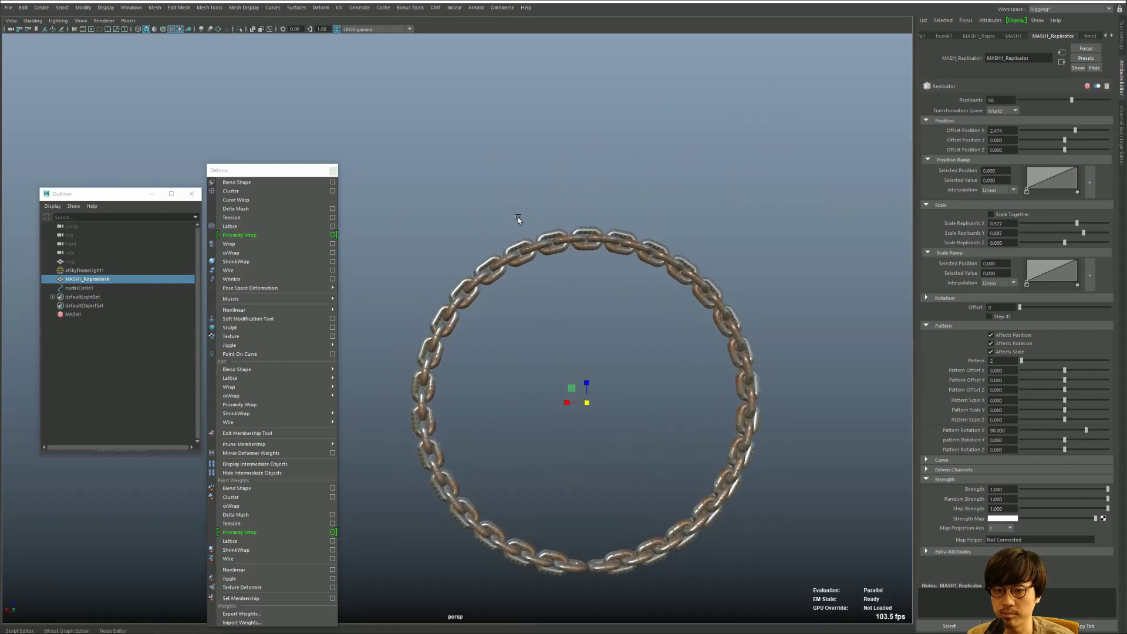
# - Select nurbsCircle1 and marquee-select all its control points, viewing the ring edge-on
pyautogui.click(519, 219)
pyautogui.click(605, 306)
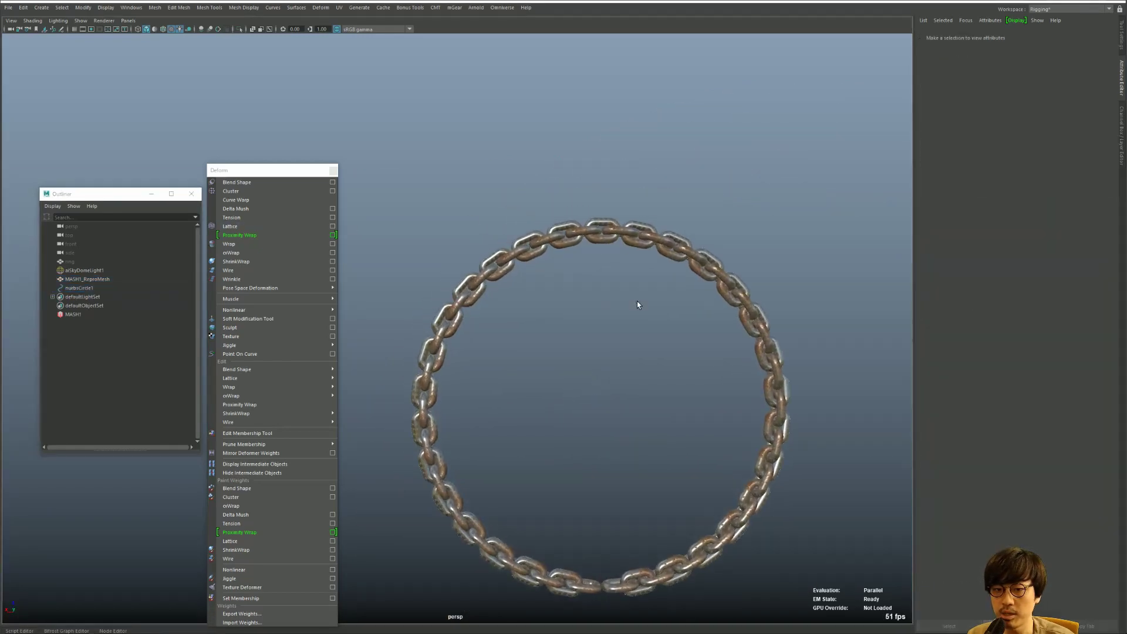
pyautogui.keyDown('alt'); pyautogui.moveTo(637, 301); pyautogui.dragTo(622, 344); pyautogui.keyUp('alt')
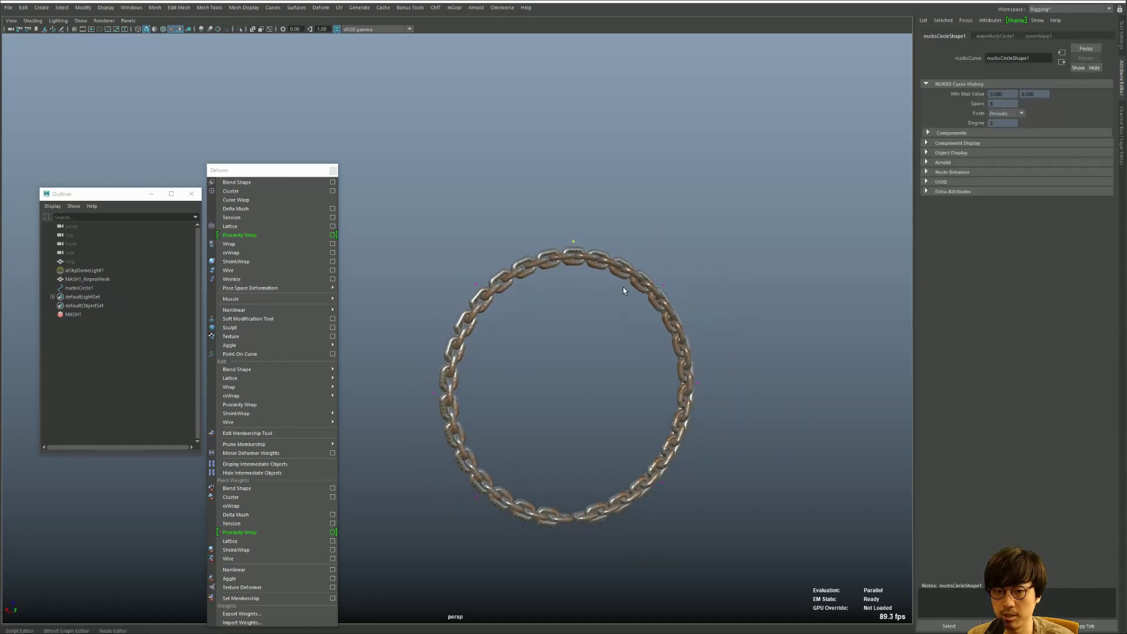
pyautogui.moveTo(623, 290)
pyautogui.keyDown('alt'); pyautogui.mouseDown()
pyautogui.moveTo(562, 456)
pyautogui.moveTo(662, 564)
pyautogui.moveTo(564, 514)
pyautogui.moveTo(600, 471)
pyautogui.moveTo(599, 502)
pyautogui.mouseUp(); pyautogui.keyUp('alt')
pyautogui.click(565, 513)
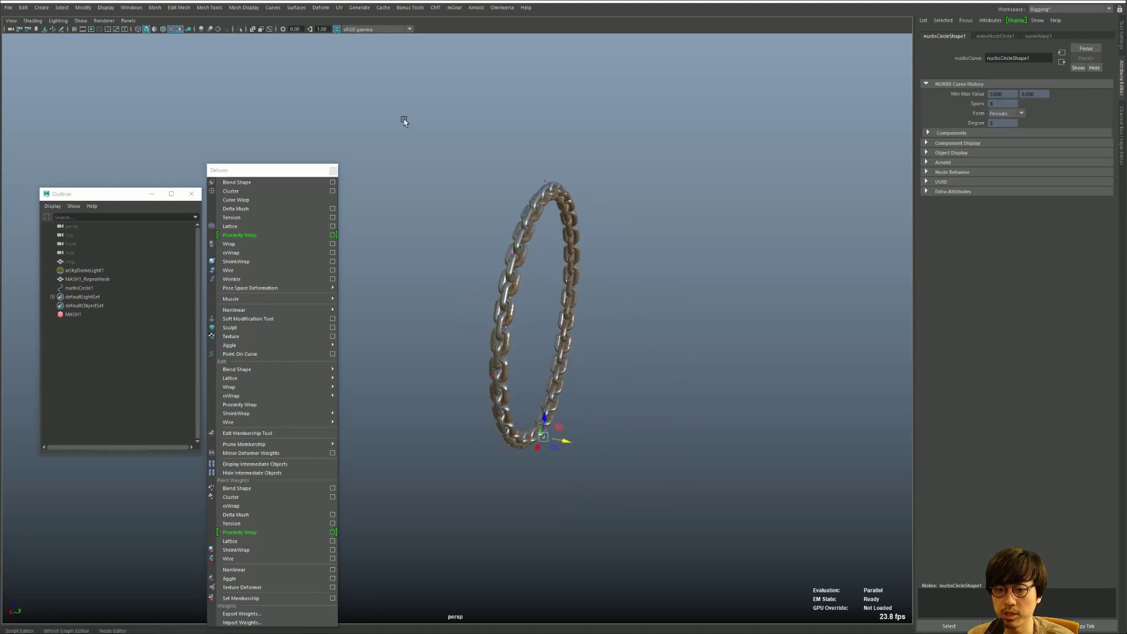
pyautogui.moveTo(403, 118); pyautogui.dragTo(820, 519)
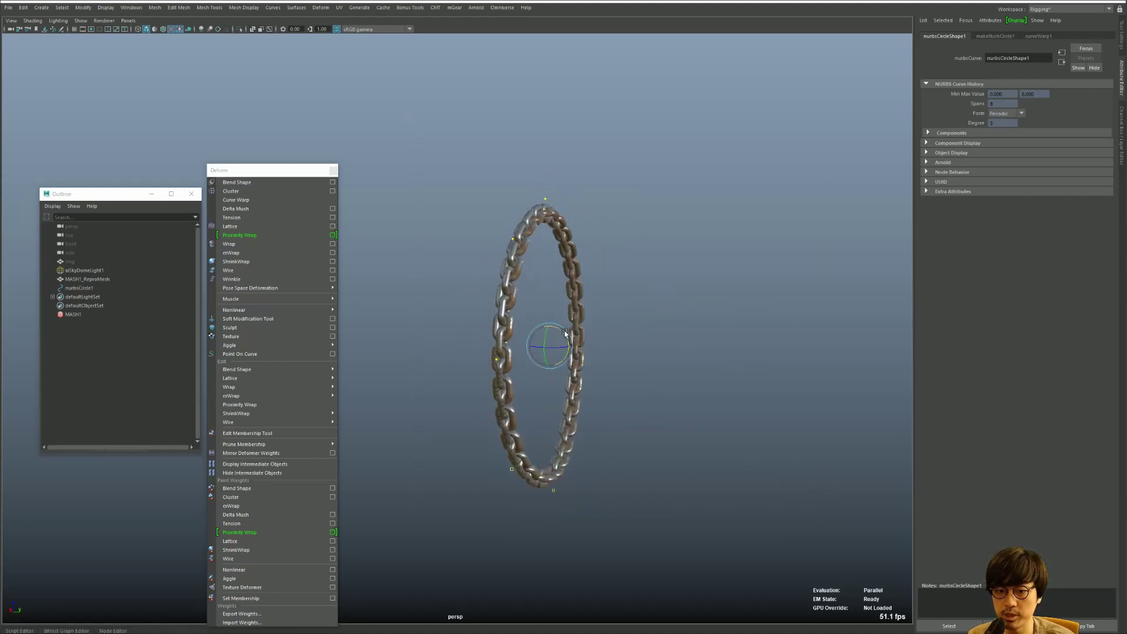
# - Rotate the circle's control points about the ring's centre, then return to a face-on view
pyautogui.press('e')
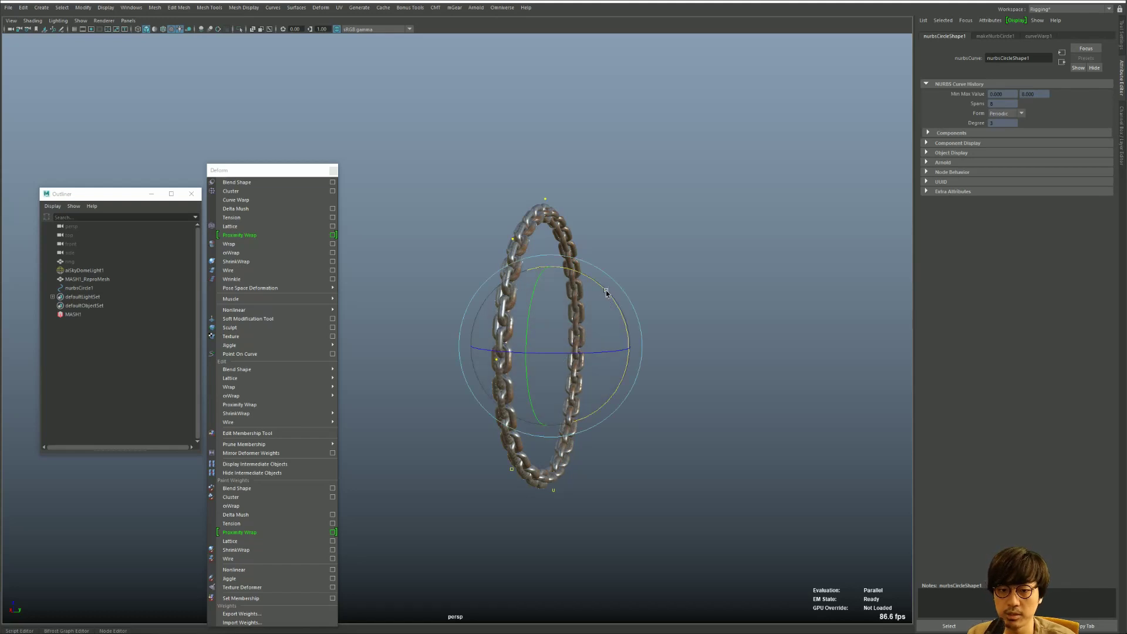
pyautogui.moveTo(609, 289)
pyautogui.mouseDown()
pyautogui.moveTo(543, 255)
pyautogui.moveTo(467, 312)
pyautogui.mouseUp()
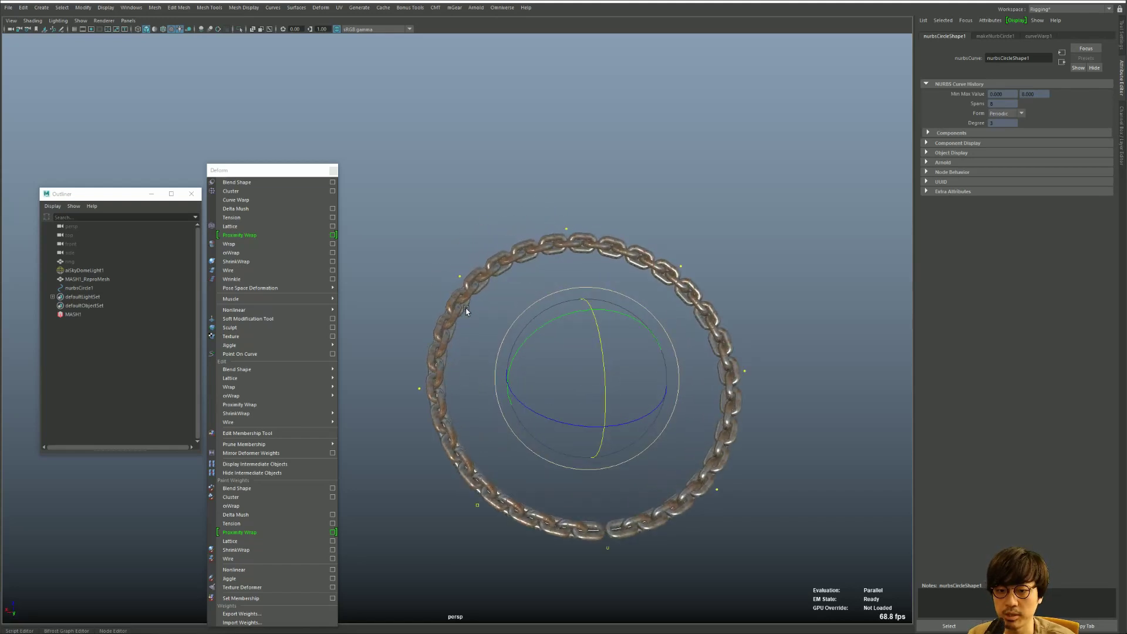
pyautogui.moveTo(396, 340); pyautogui.dragTo(459, 412)
pyautogui.press('w')
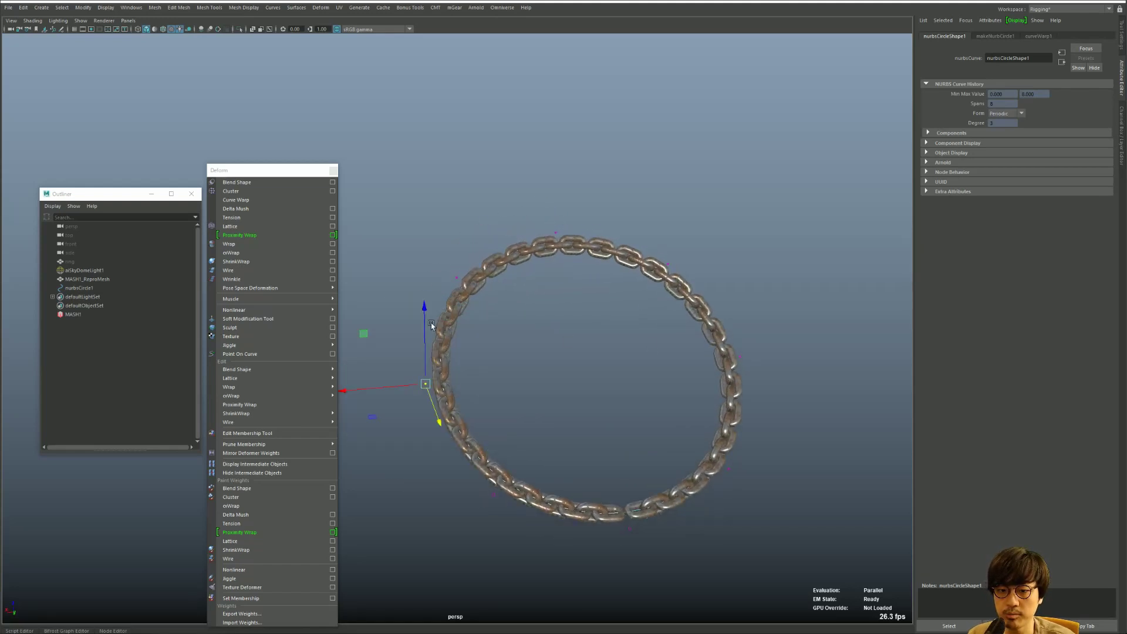
# - Scale the ring's left and right control points inward, narrowing it into a rounded rectangle
pyautogui.moveTo(382, 284); pyautogui.dragTo(821, 453)
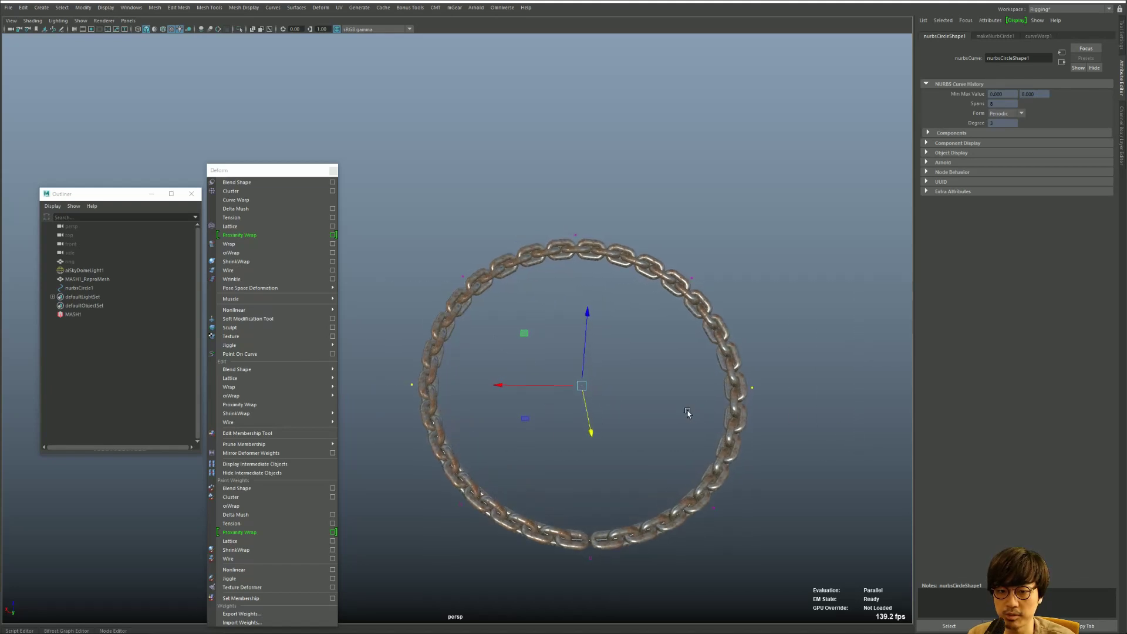
pyautogui.moveTo(382, 355); pyautogui.dragTo(793, 428)
pyautogui.press('r')
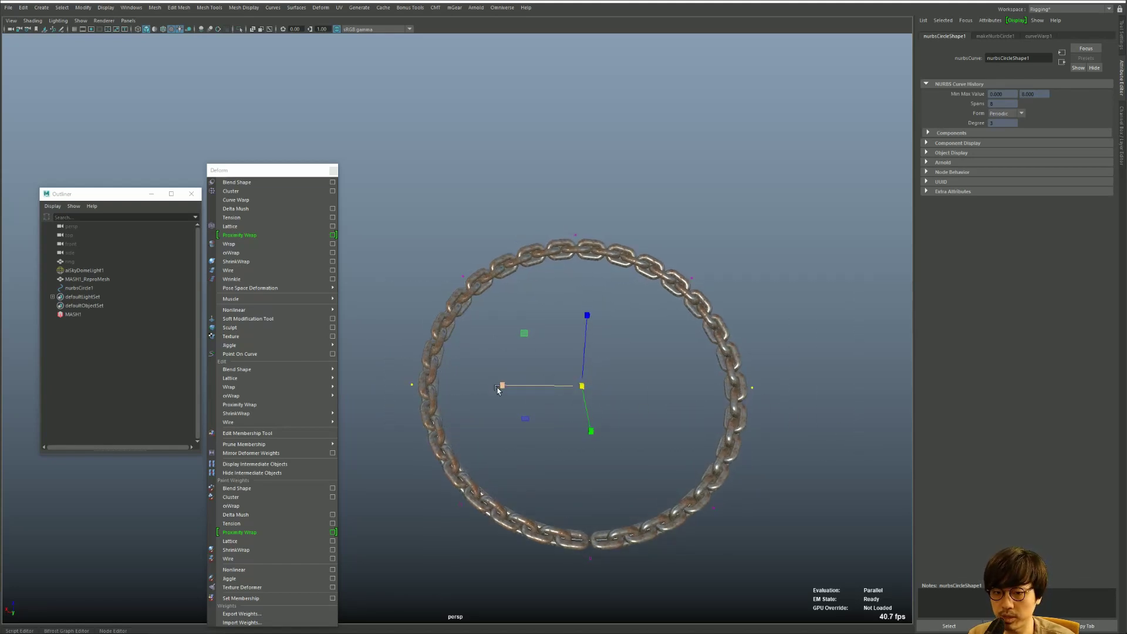
pyautogui.moveTo(500, 385); pyautogui.dragTo(522, 385)
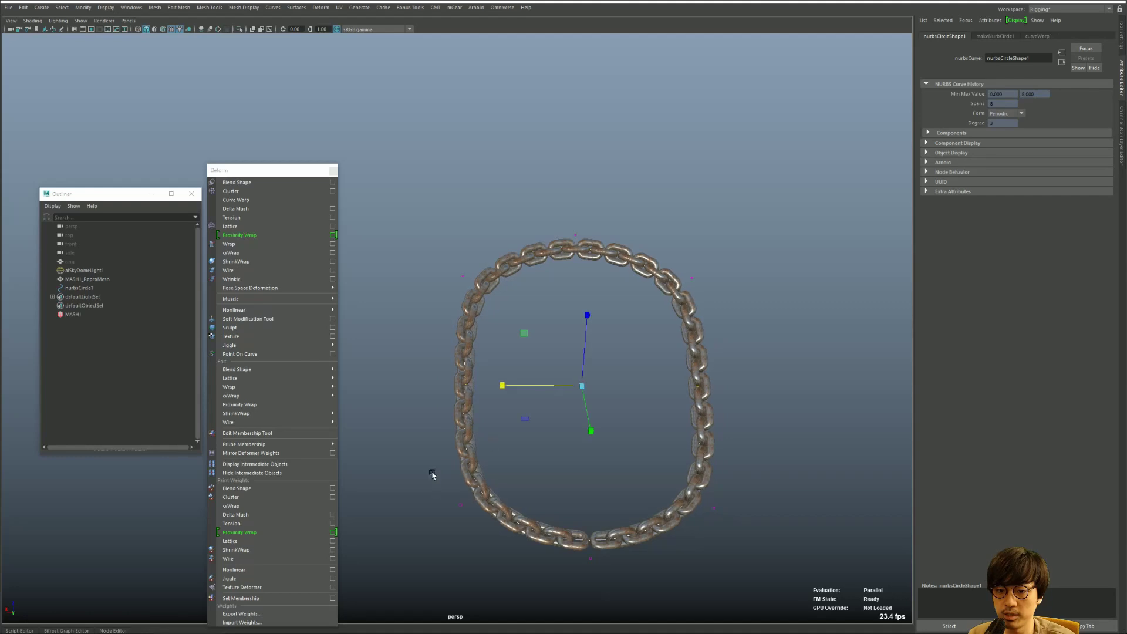
pyautogui.moveTo(433, 473); pyautogui.dragTo(494, 512)
# - Squeeze the two lower control points narrower and pull the two upper points closer together
pyautogui.keyDown('shift'); pyautogui.moveTo(643, 479); pyautogui.dragTo(763, 540); pyautogui.keyUp('shift')
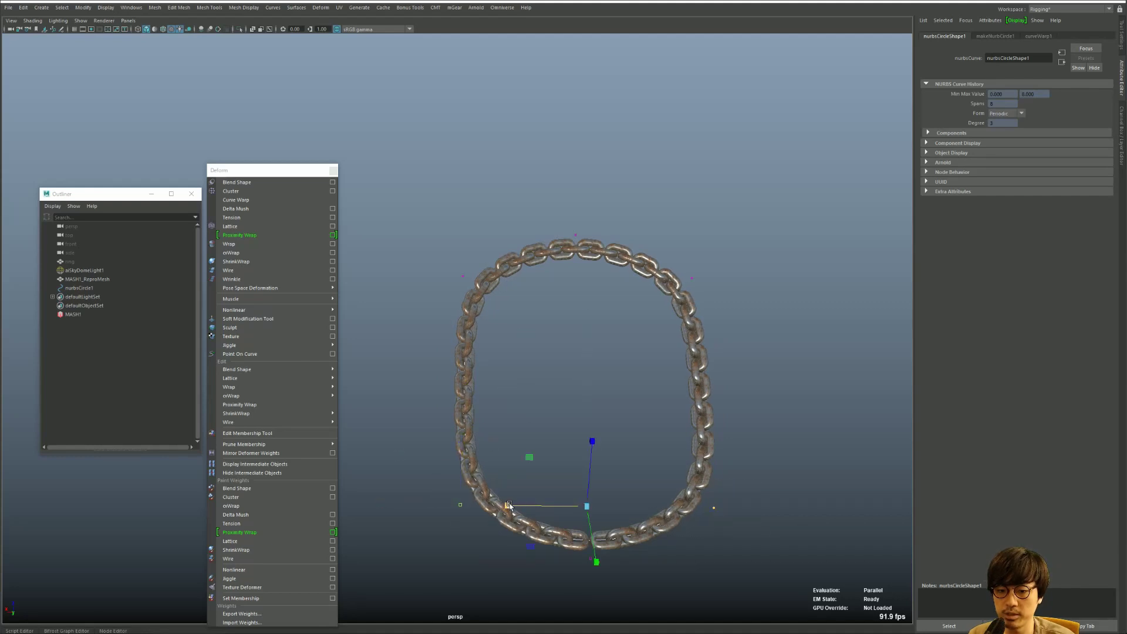
pyautogui.moveTo(508, 505); pyautogui.dragTo(539, 505)
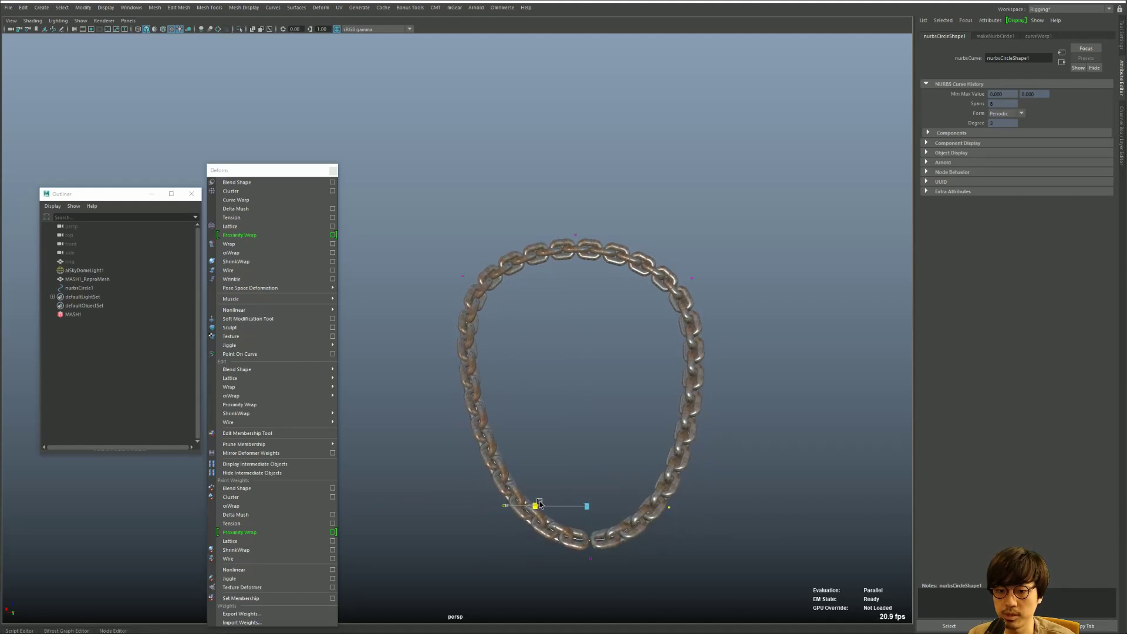
pyautogui.moveTo(440, 257); pyautogui.dragTo(486, 296)
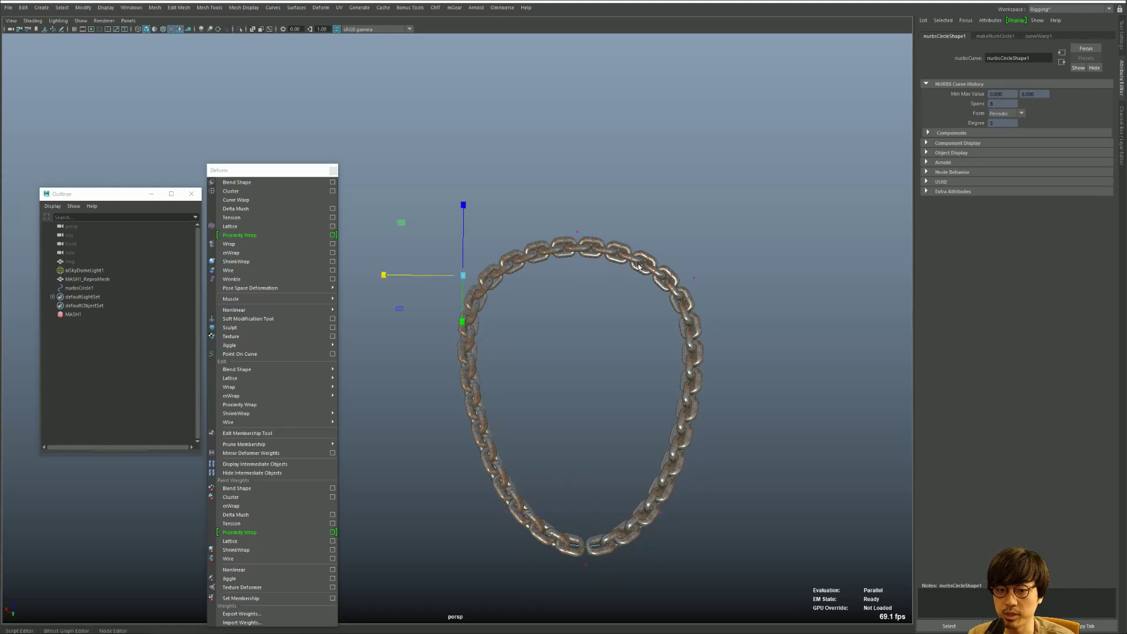
pyautogui.keyDown('shift'); pyautogui.moveTo(638, 265); pyautogui.dragTo(710, 283); pyautogui.keyUp('shift')
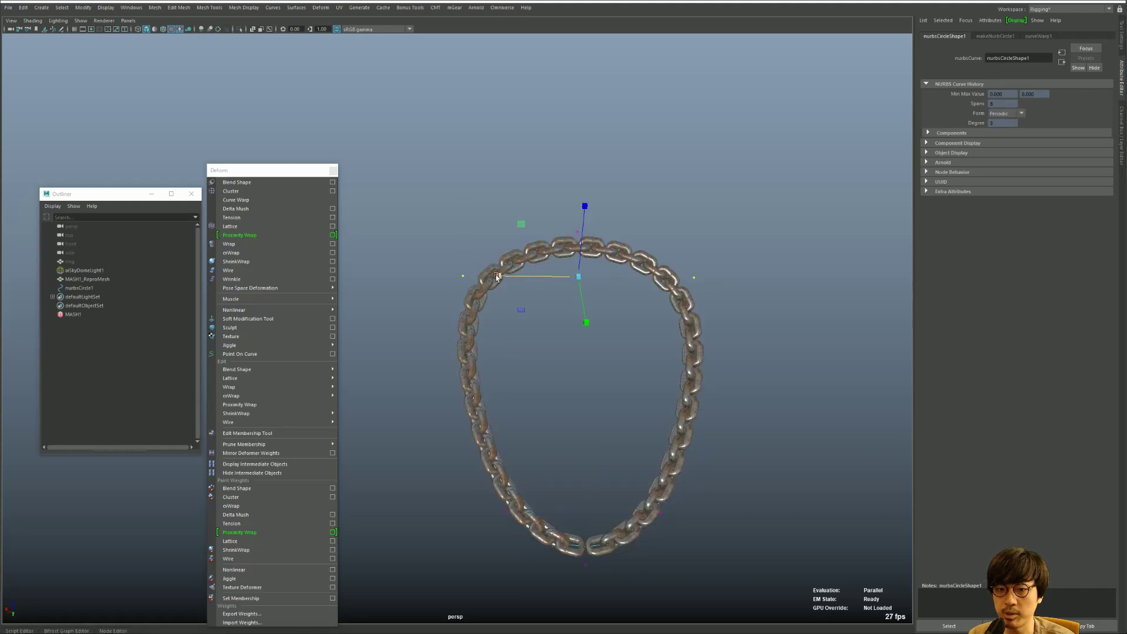
pyautogui.moveTo(488, 277)
pyautogui.mouseDown()
pyautogui.moveTo(508, 281)
pyautogui.moveTo(471, 355)
pyautogui.mouseUp()
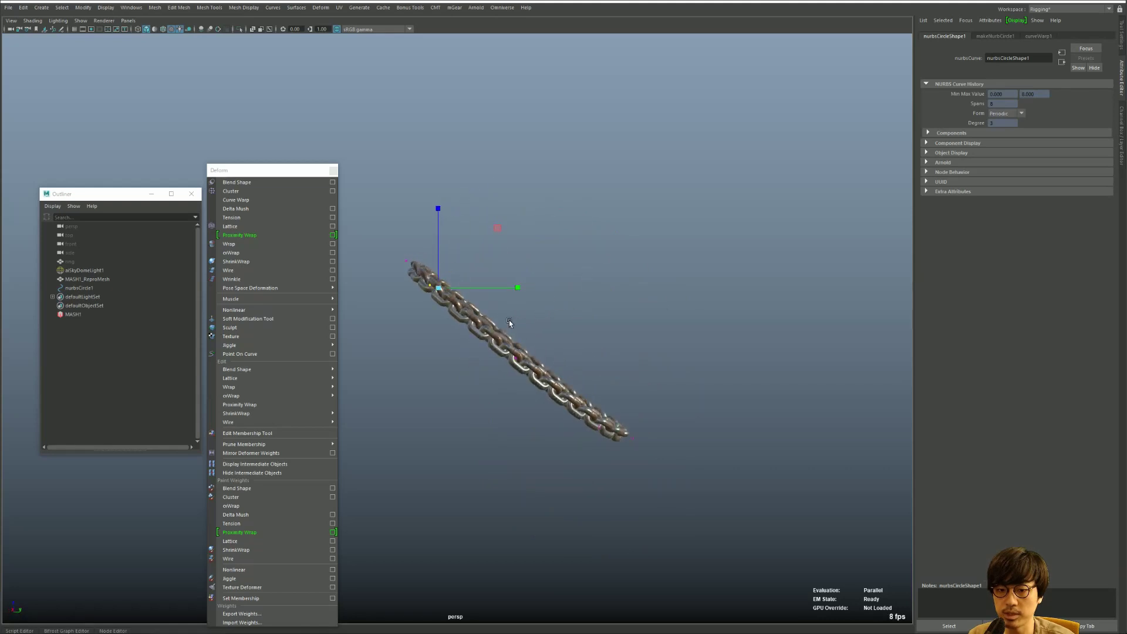
# - Lower the upper-end control points and adjust the loop's top points to finish the teardrop
pyautogui.moveTo(509, 321); pyautogui.dragTo(546, 376)
pyautogui.moveTo(377, 222); pyautogui.dragTo(487, 302)
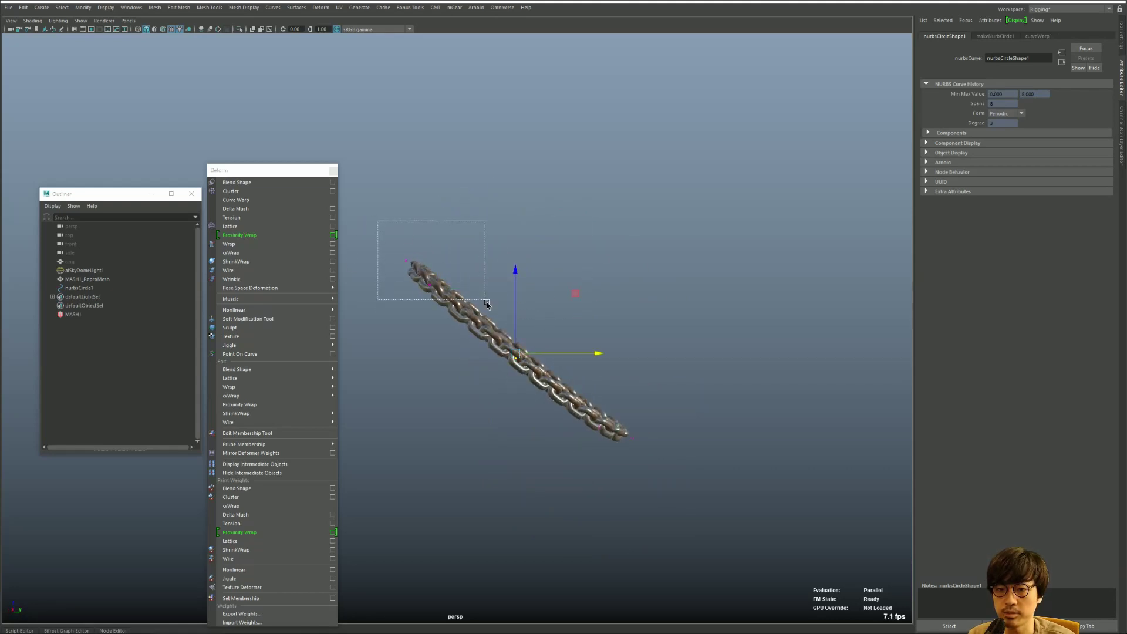
pyautogui.moveTo(422, 198)
pyautogui.mouseDown()
pyautogui.moveTo(417, 227)
pyautogui.moveTo(431, 214)
pyautogui.moveTo(474, 267)
pyautogui.mouseUp()
pyautogui.press('e')
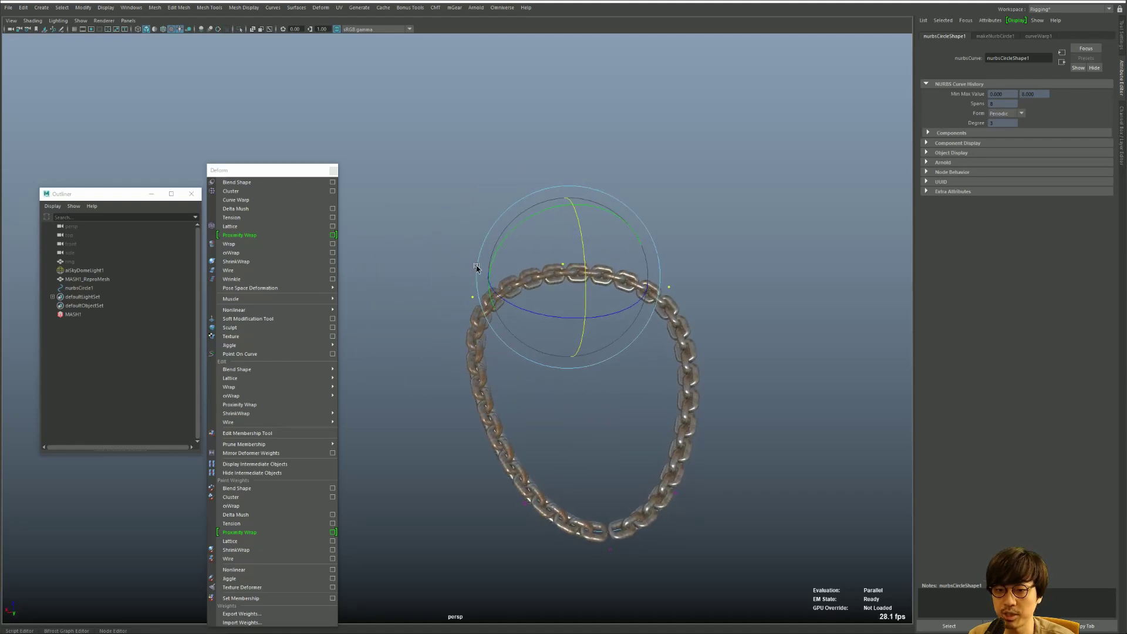
pyautogui.moveTo(660, 311); pyautogui.dragTo(725, 309)
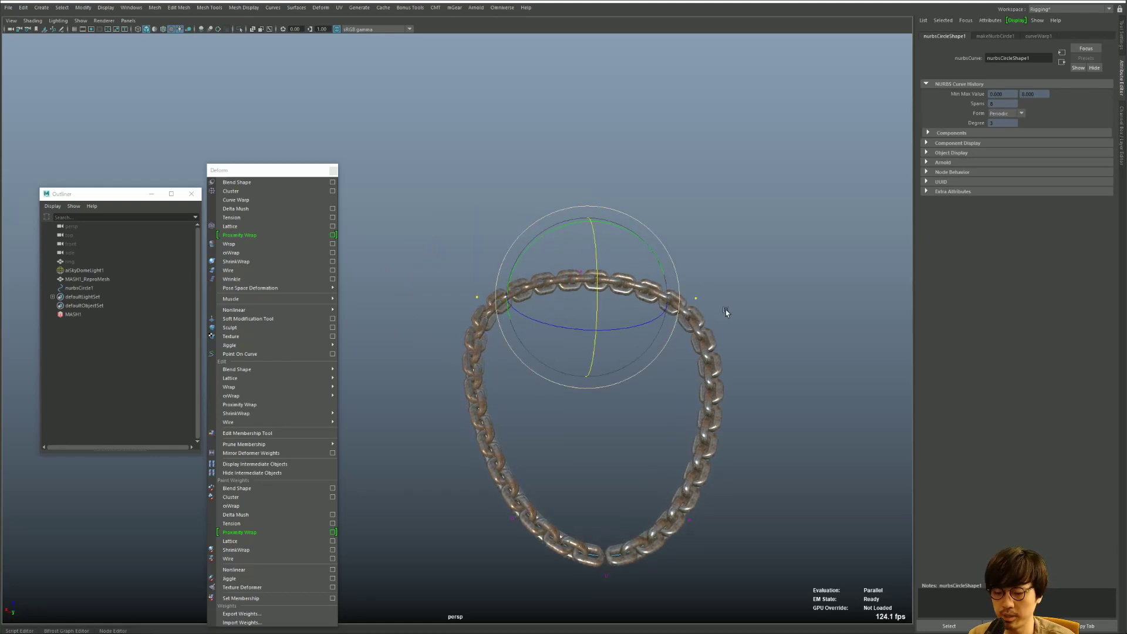
pyautogui.press('w')
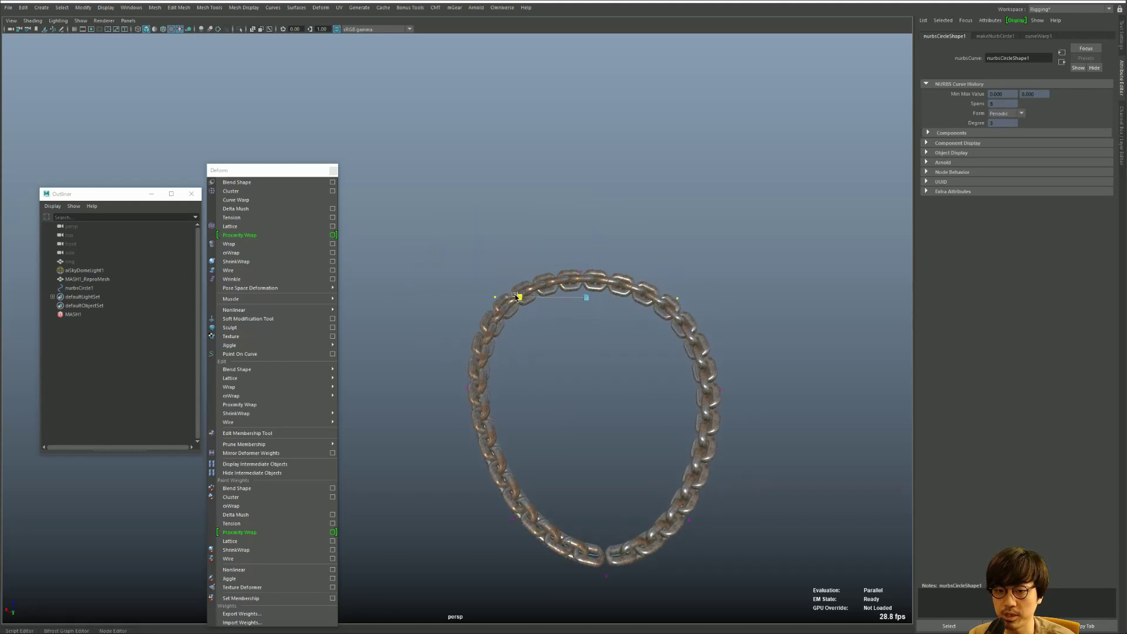
pyautogui.moveTo(561, 300)
pyautogui.keyDown('alt'); pyautogui.mouseDown()
pyautogui.moveTo(536, 293)
pyautogui.moveTo(614, 326)
pyautogui.moveTo(604, 384)
pyautogui.moveTo(702, 338)
pyautogui.mouseUp(); pyautogui.keyUp('alt')
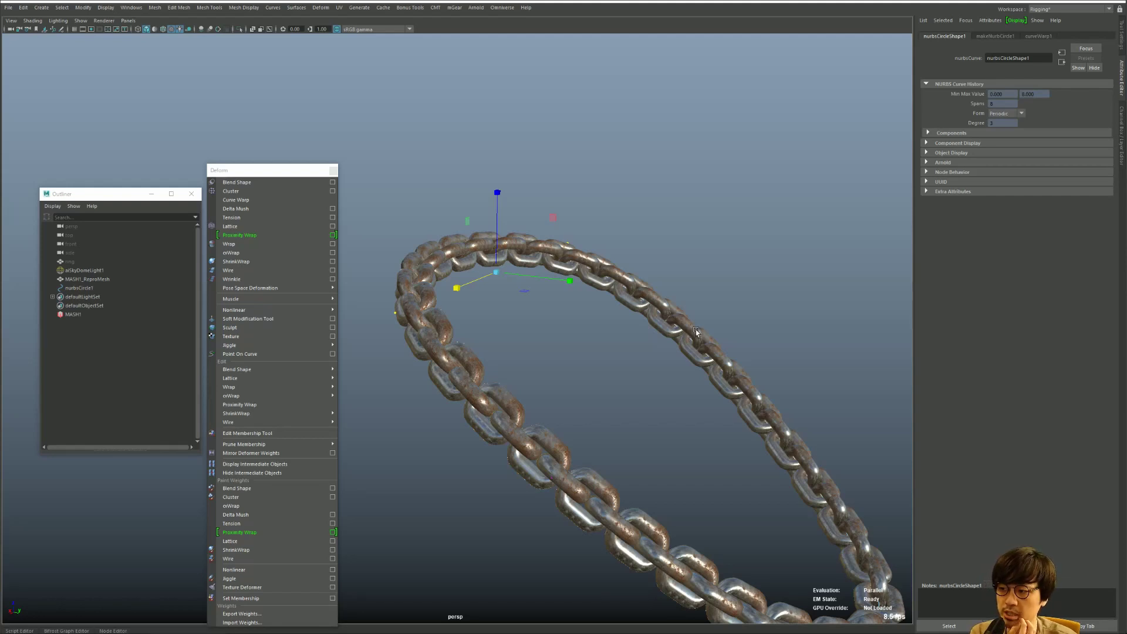
pyautogui.keyDown('alt'); pyautogui.moveTo(695, 329); pyautogui.dragTo(534, 351); pyautogui.keyUp('alt')
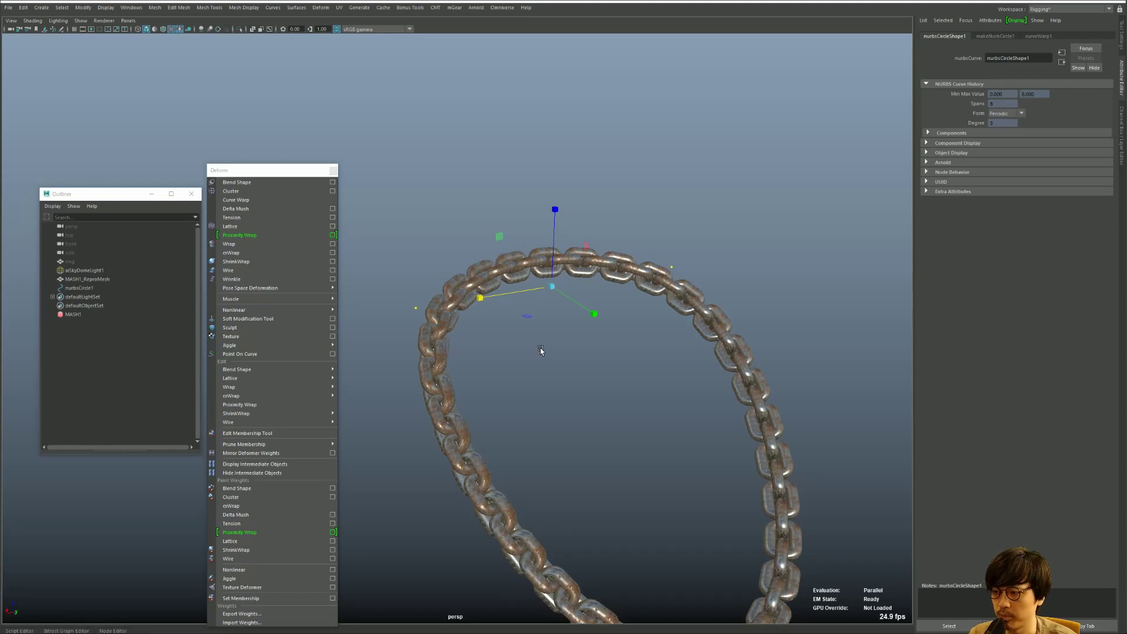